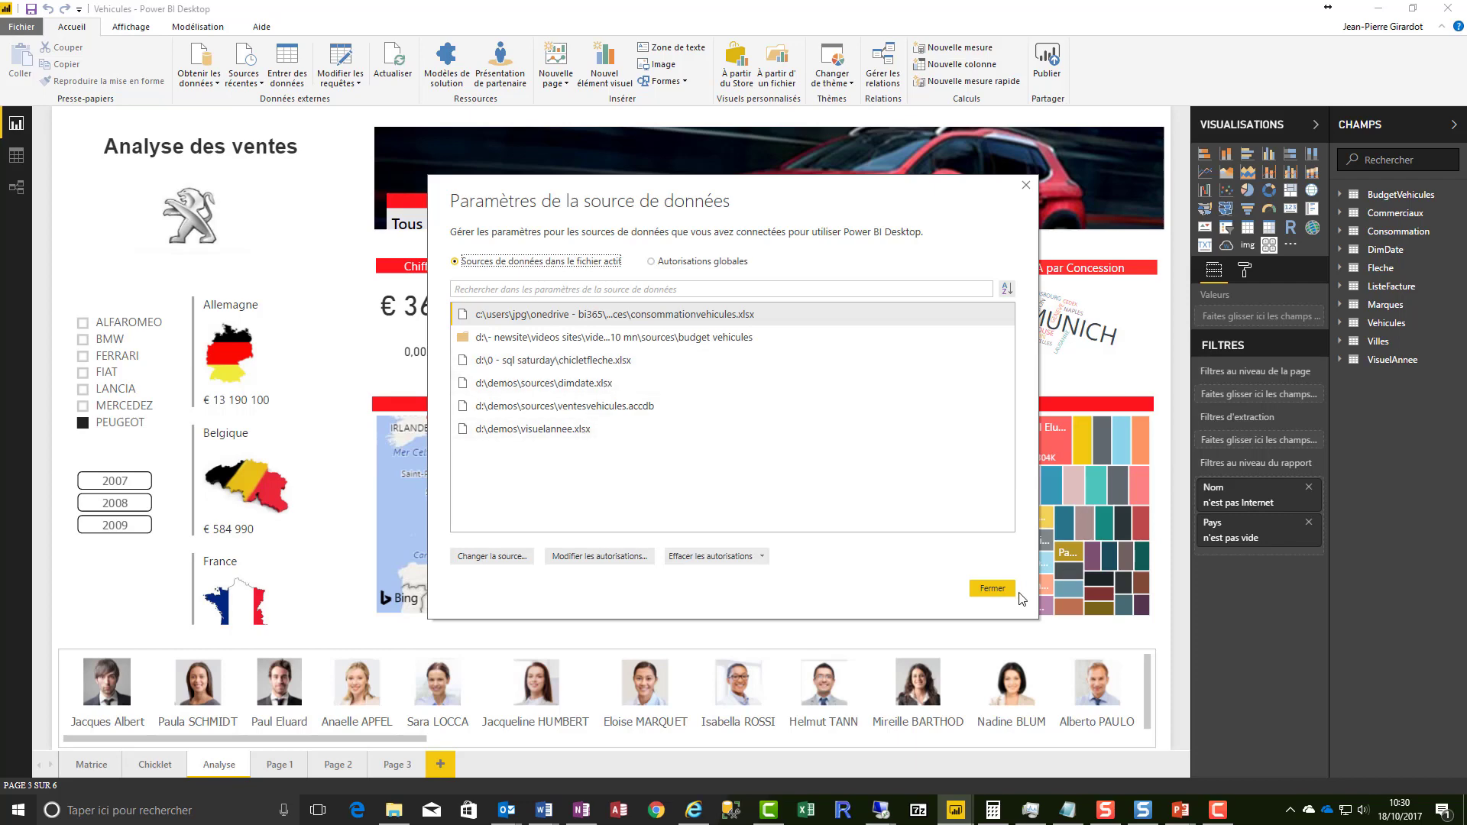
# Step: Close the data source settings and publish the Vehicules report to the PBI workspace, replacing the existing dataset
pyautogui.click(992, 589)
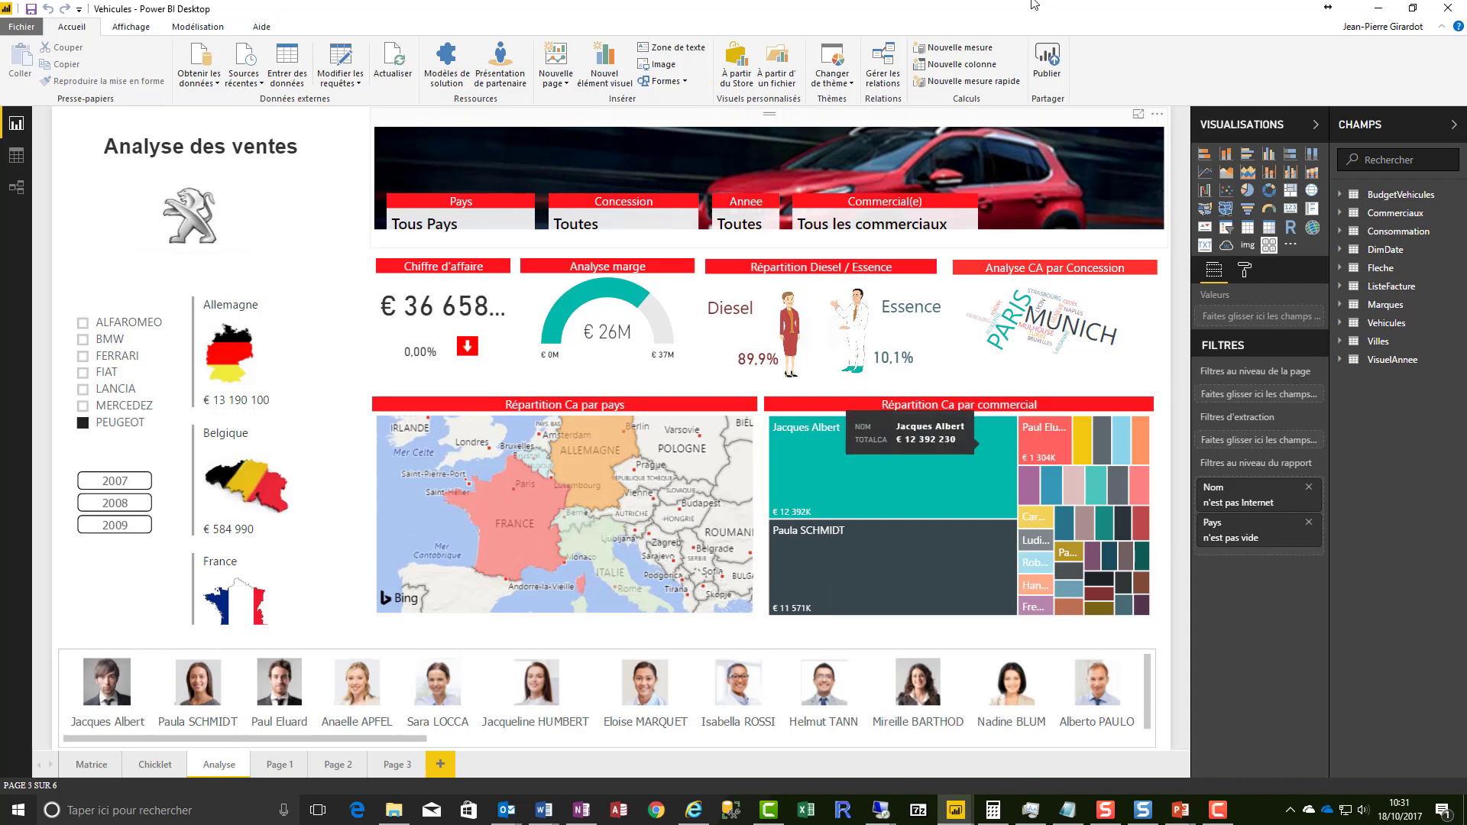
pyautogui.click(1053, 65)
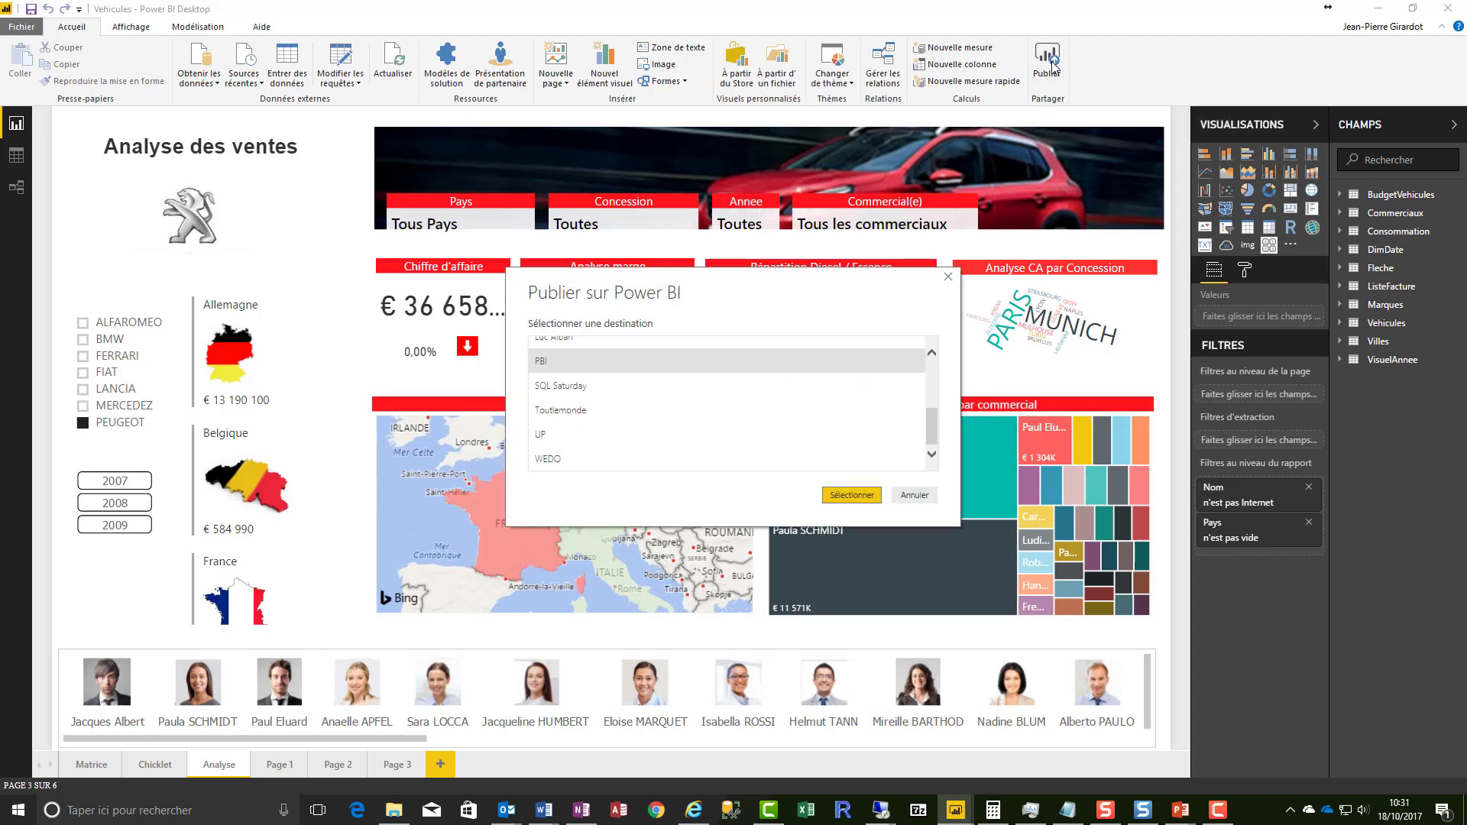
pyautogui.moveTo(932, 424); pyautogui.dragTo(931, 374)
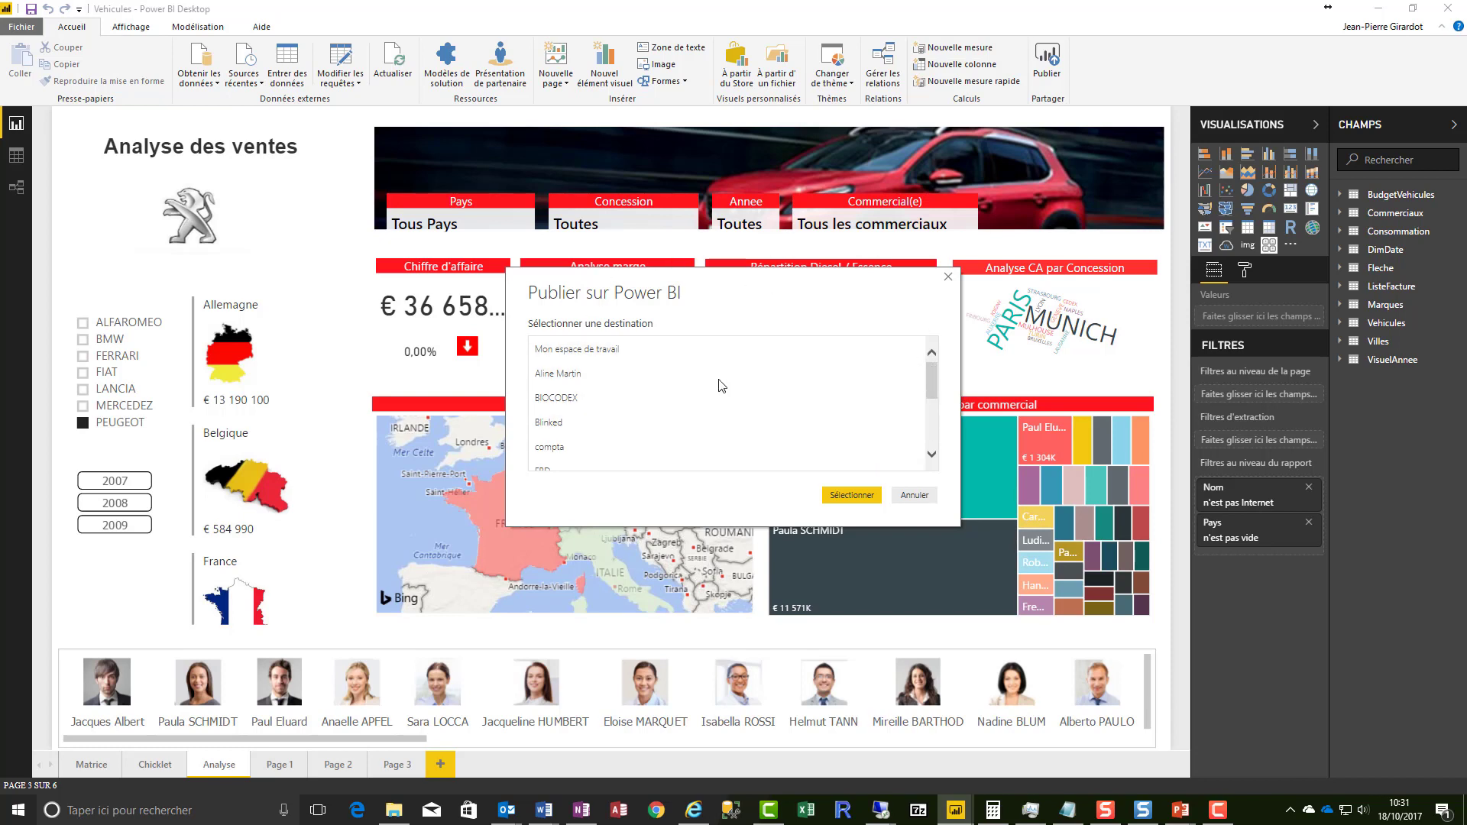
pyautogui.moveTo(935, 373); pyautogui.dragTo(929, 453)
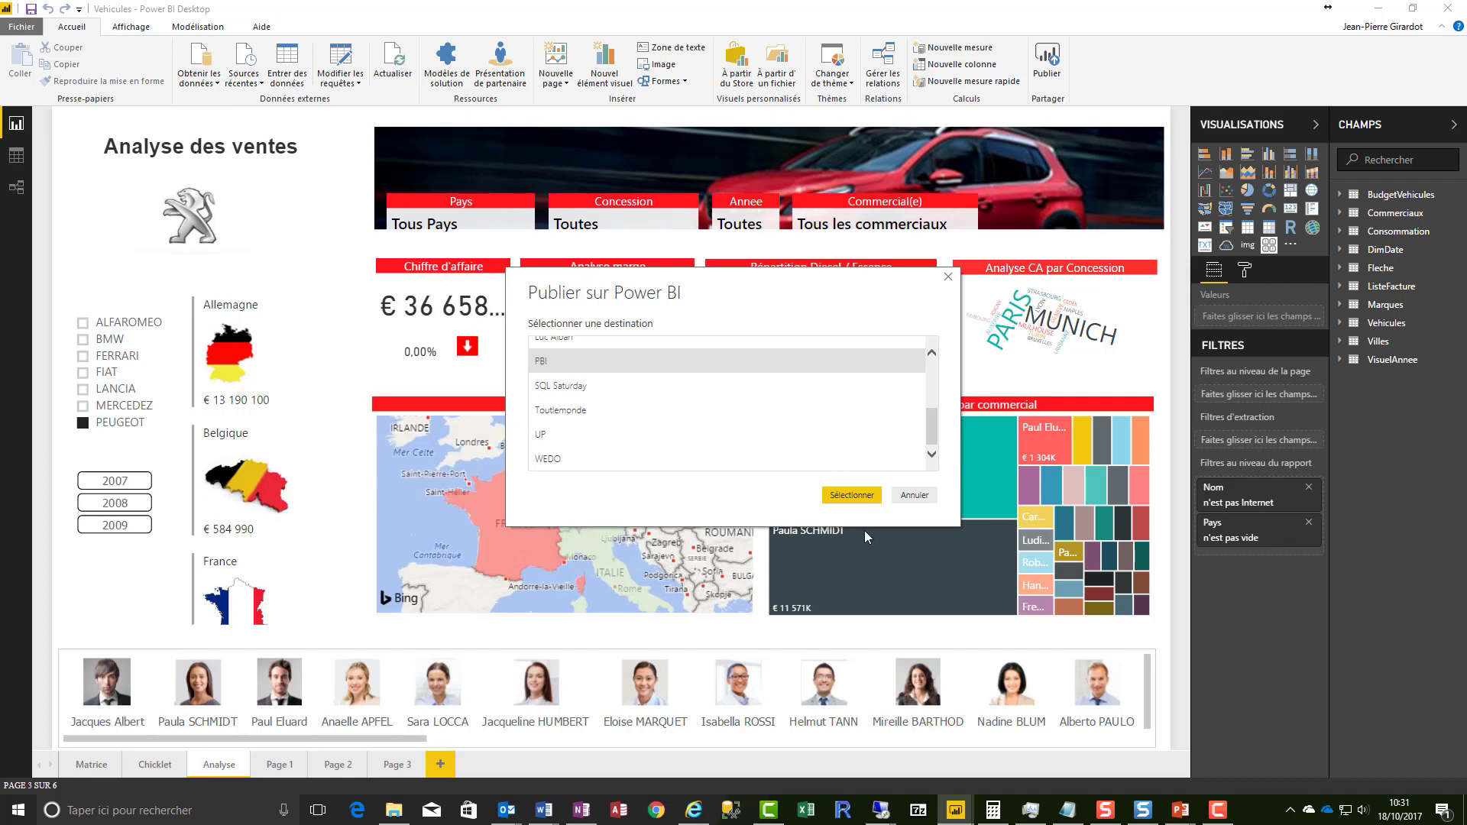
pyautogui.click(856, 495)
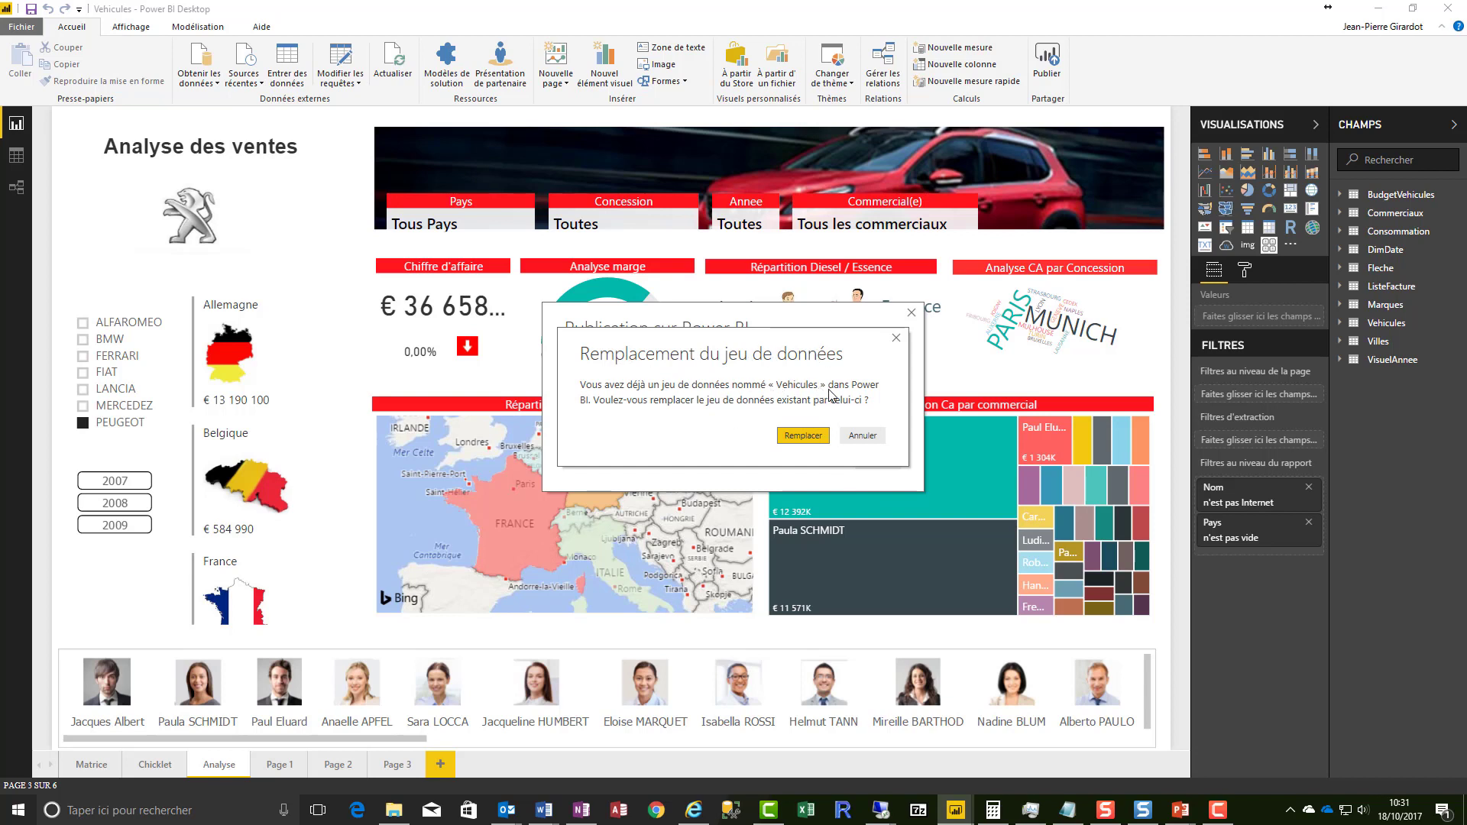
pyautogui.click(804, 436)
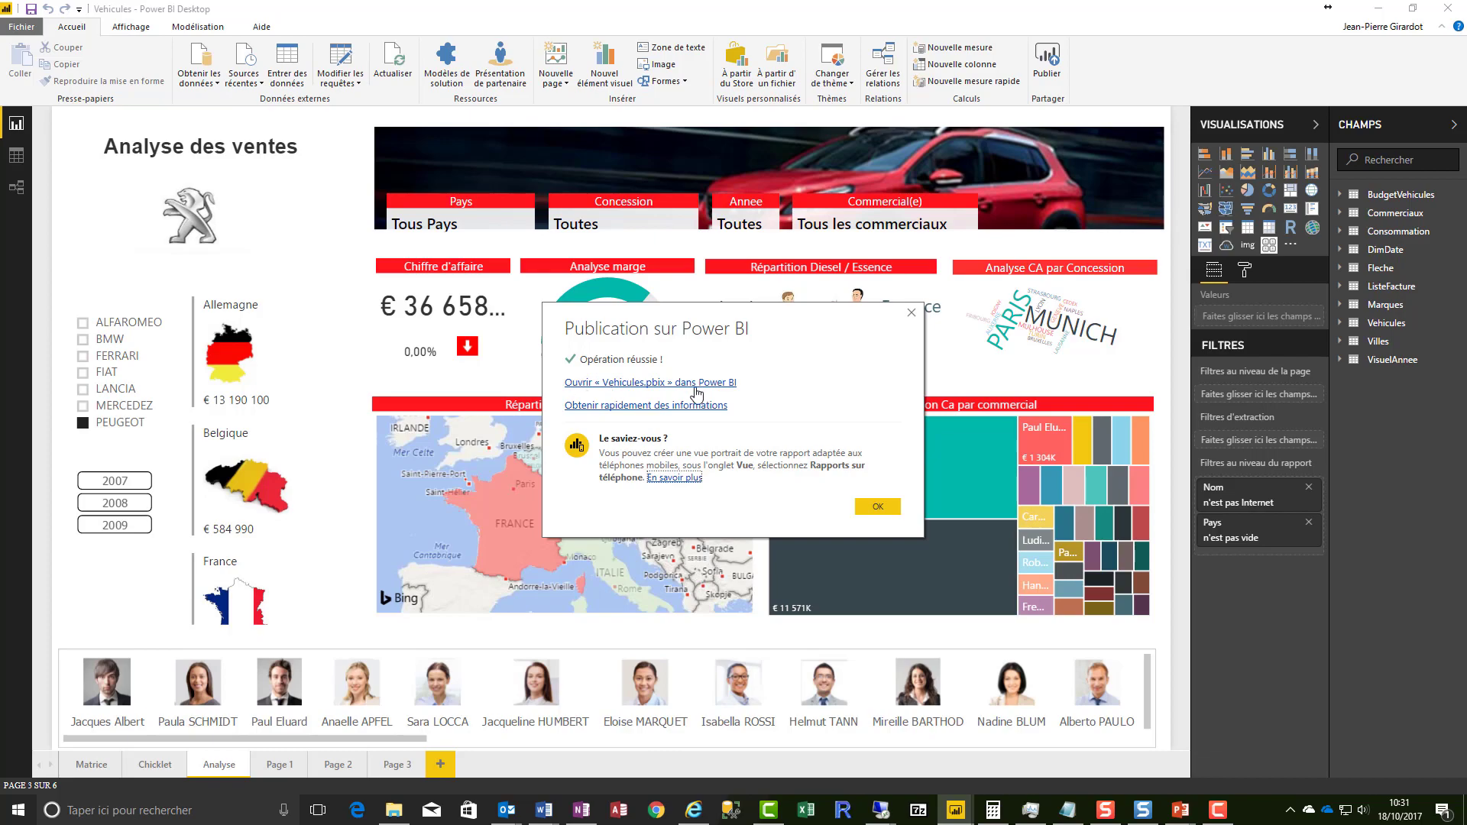
# Step: Open the published Vehicules report in the Power BI service, signing in with the onmicrosoft.com work account
pyautogui.click(662, 392)
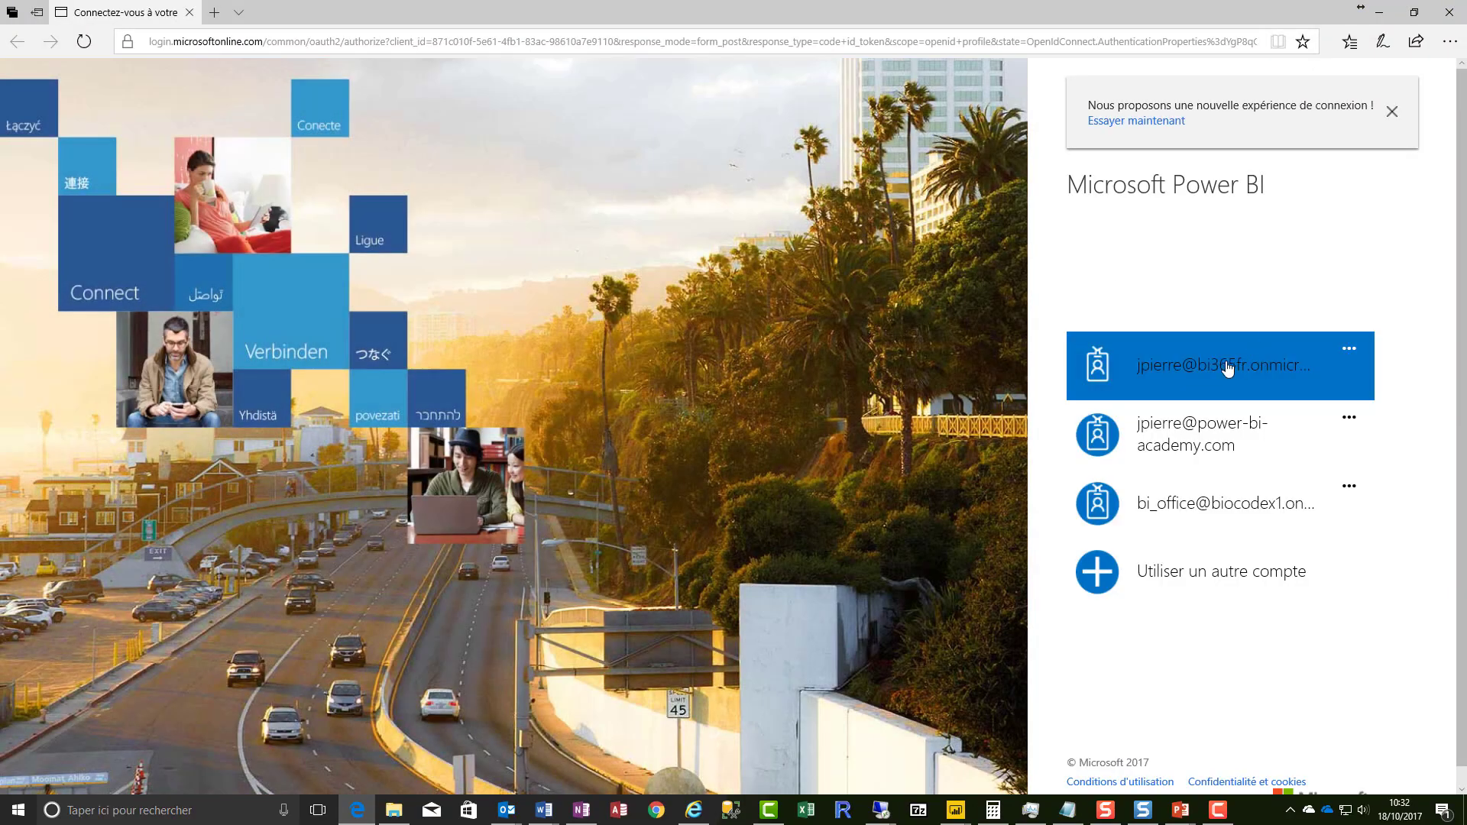
pyautogui.click(1227, 367)
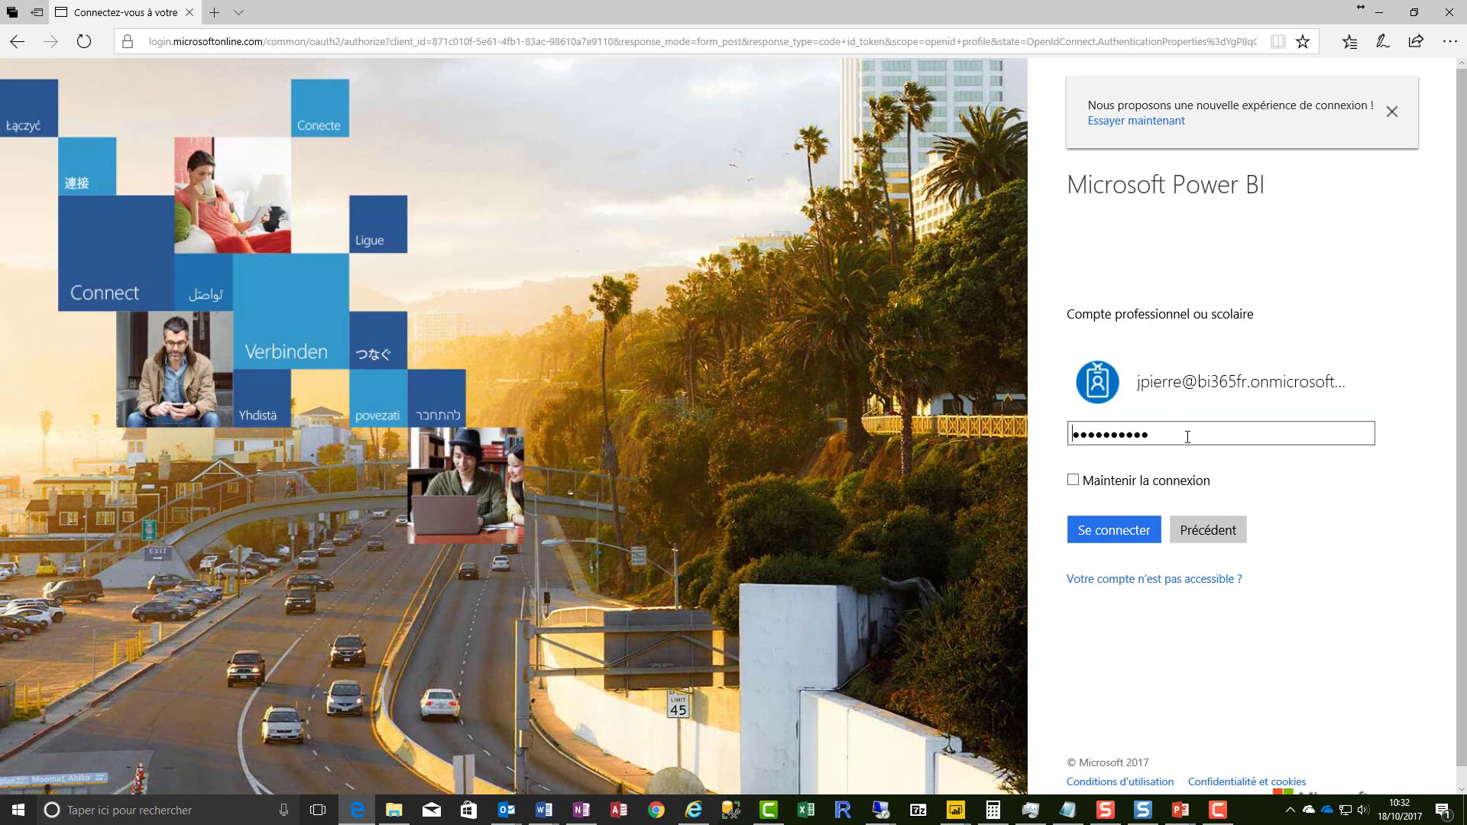
pyautogui.click(1124, 535)
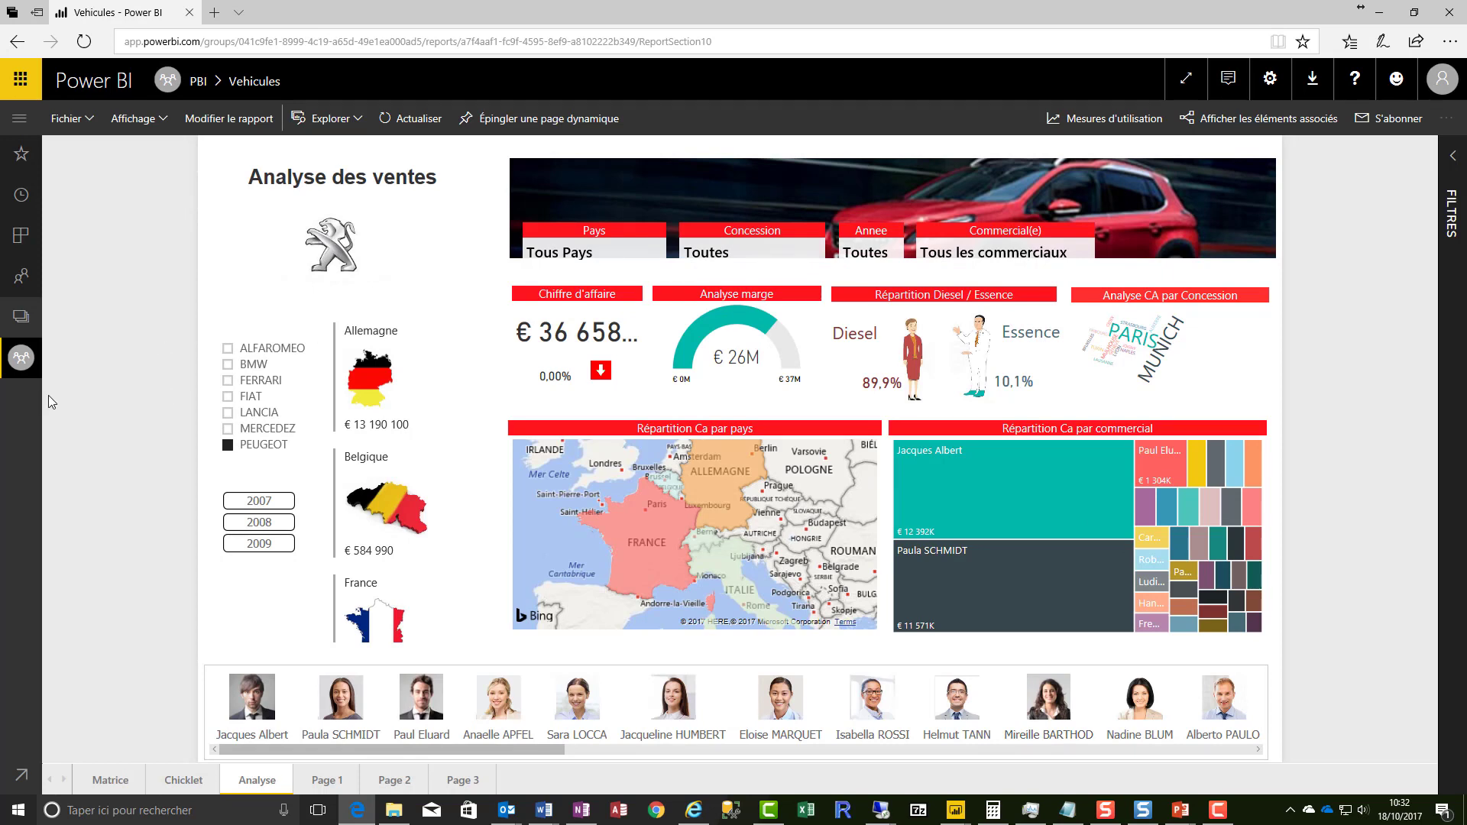
# Step: Expand the navigation pane and view the datasets stored in the PBI workspace
pyautogui.click(20, 122)
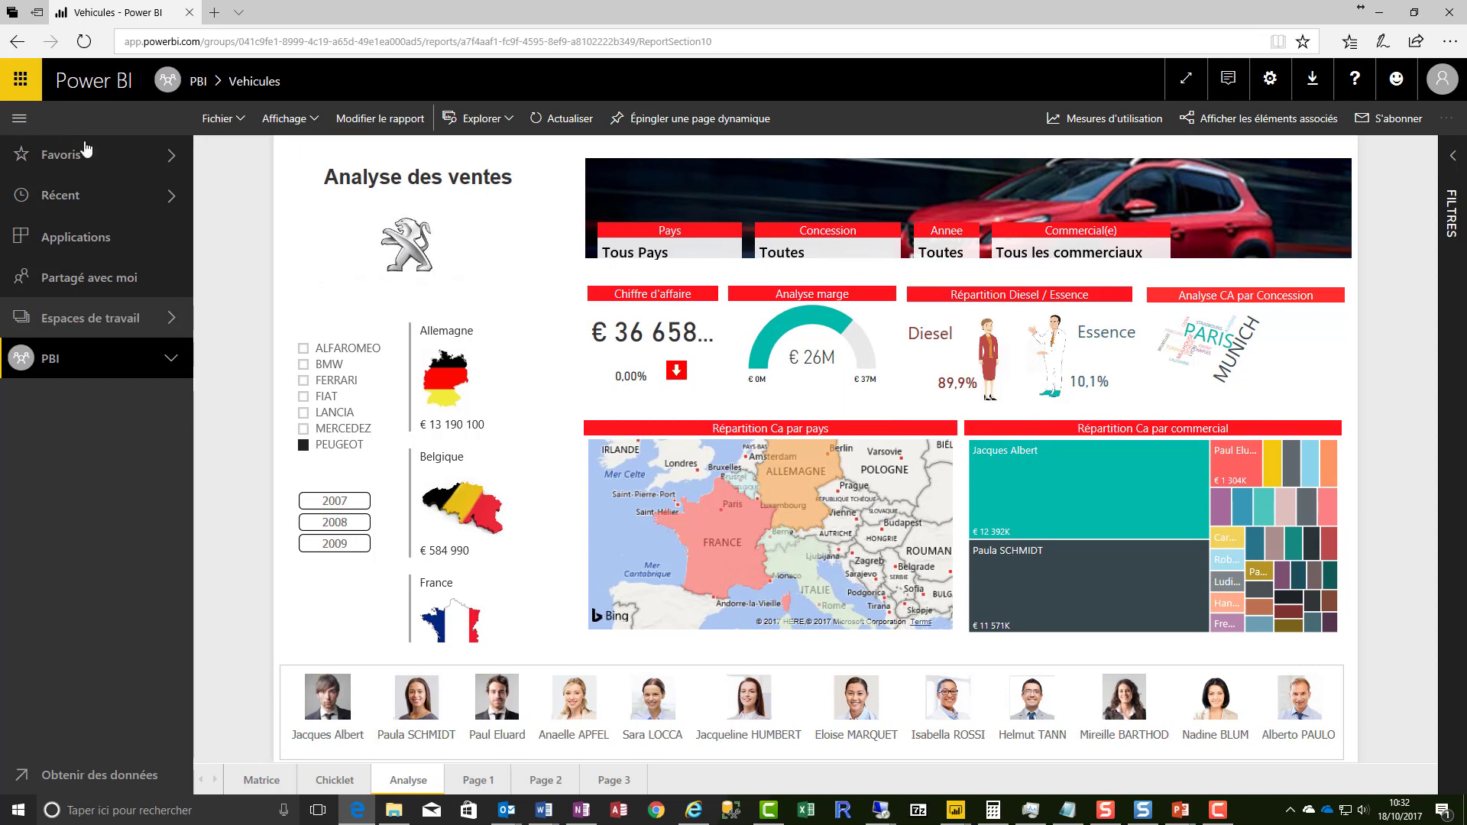
pyautogui.click(45, 360)
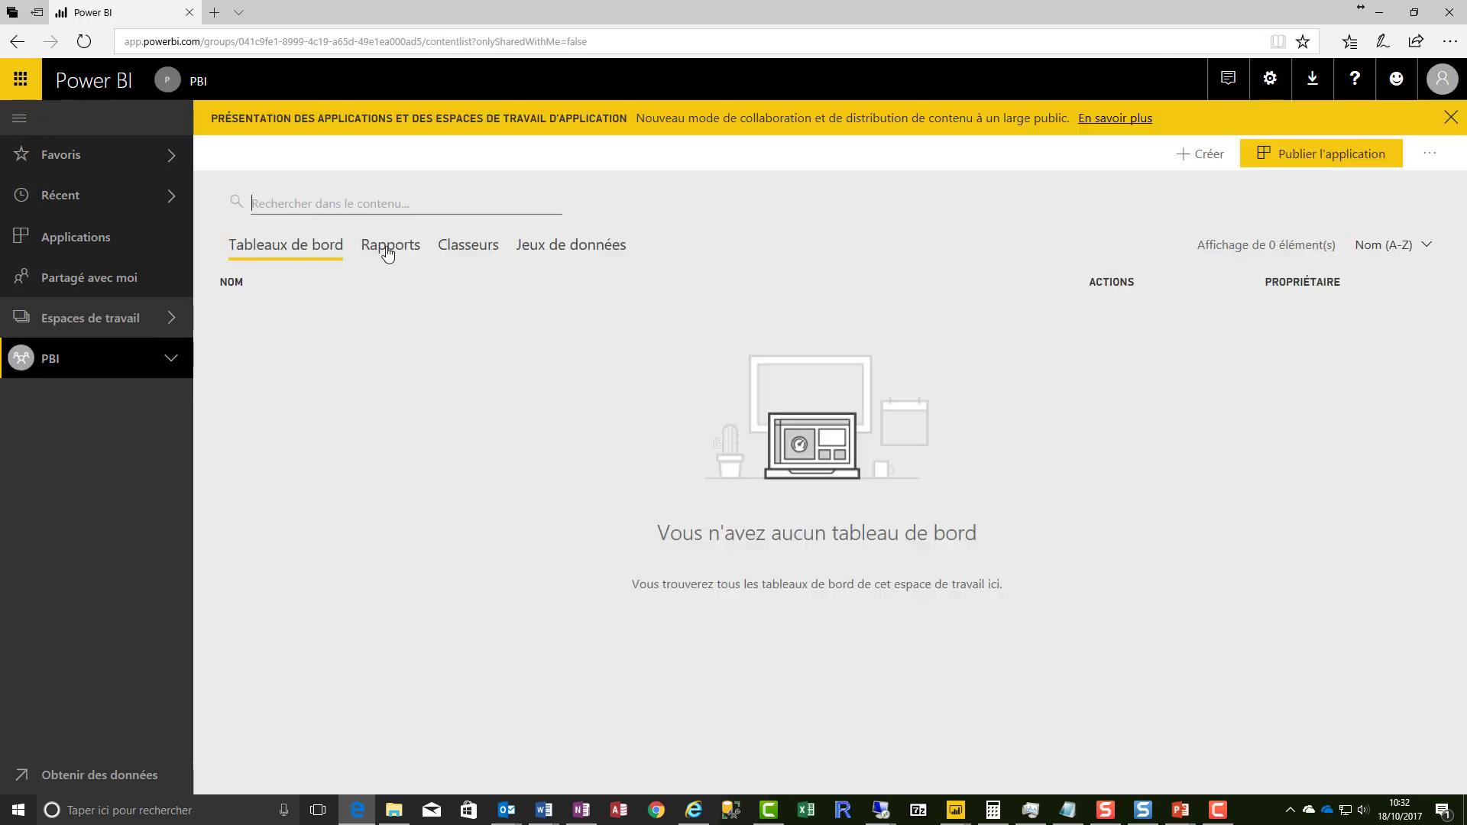
pyautogui.click(607, 246)
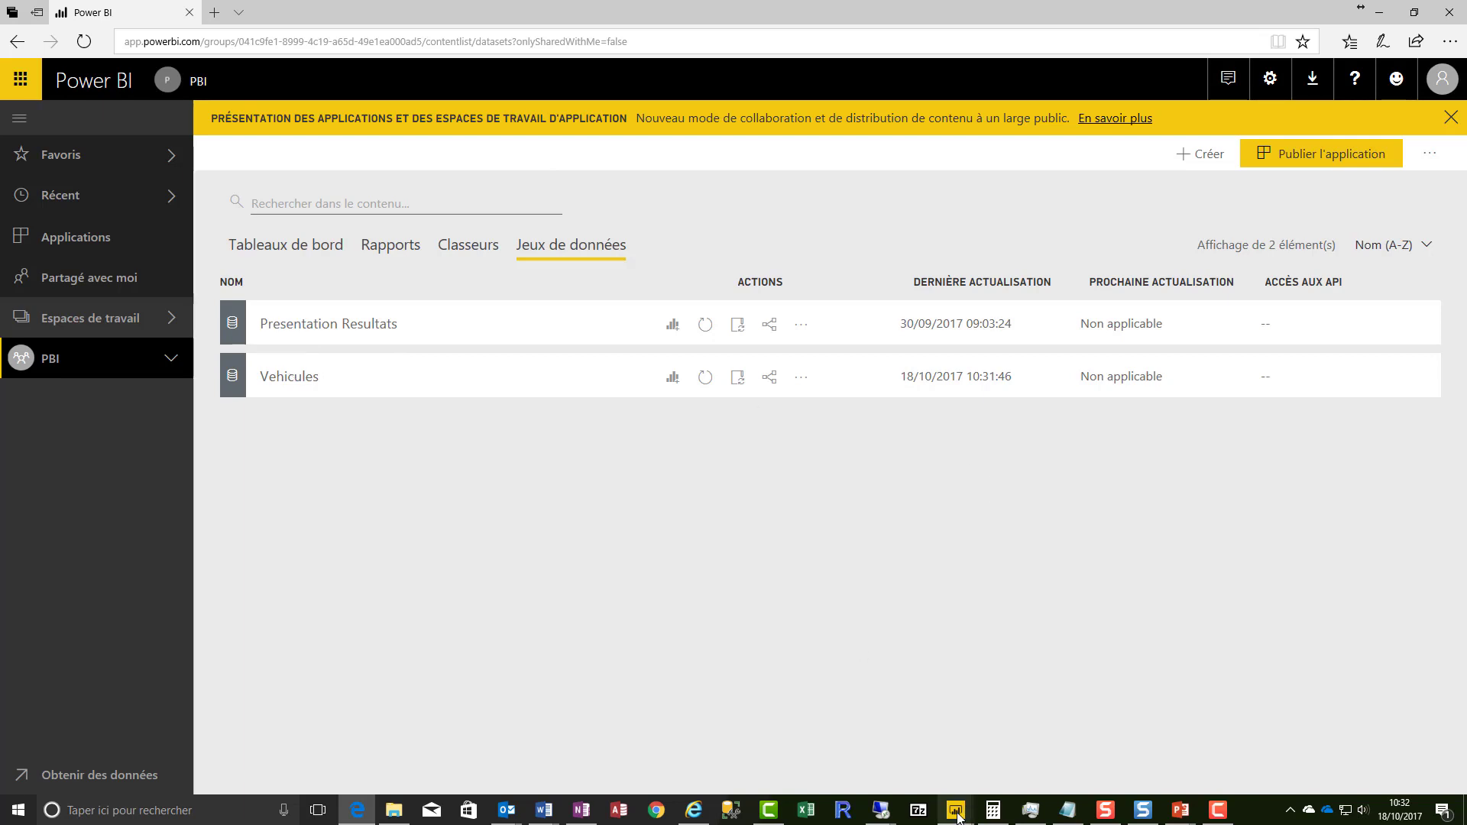
# Step: Switch to the blank Power BI Desktop report and connect it to the Vehicules dataset in the service's PBI workspace
pyautogui.moveTo(956, 819)
pyautogui.click(1042, 753)
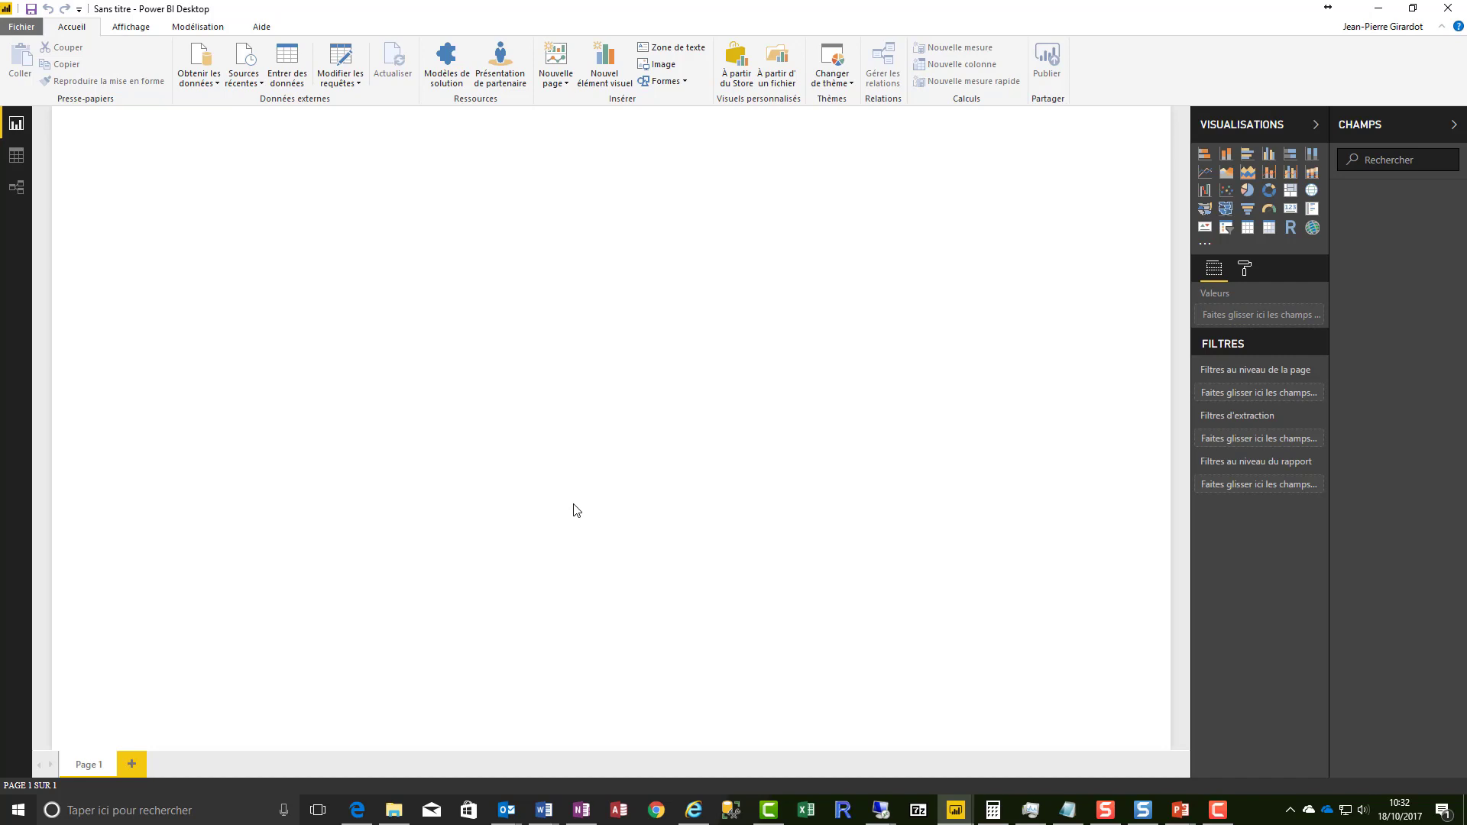
pyautogui.click(218, 84)
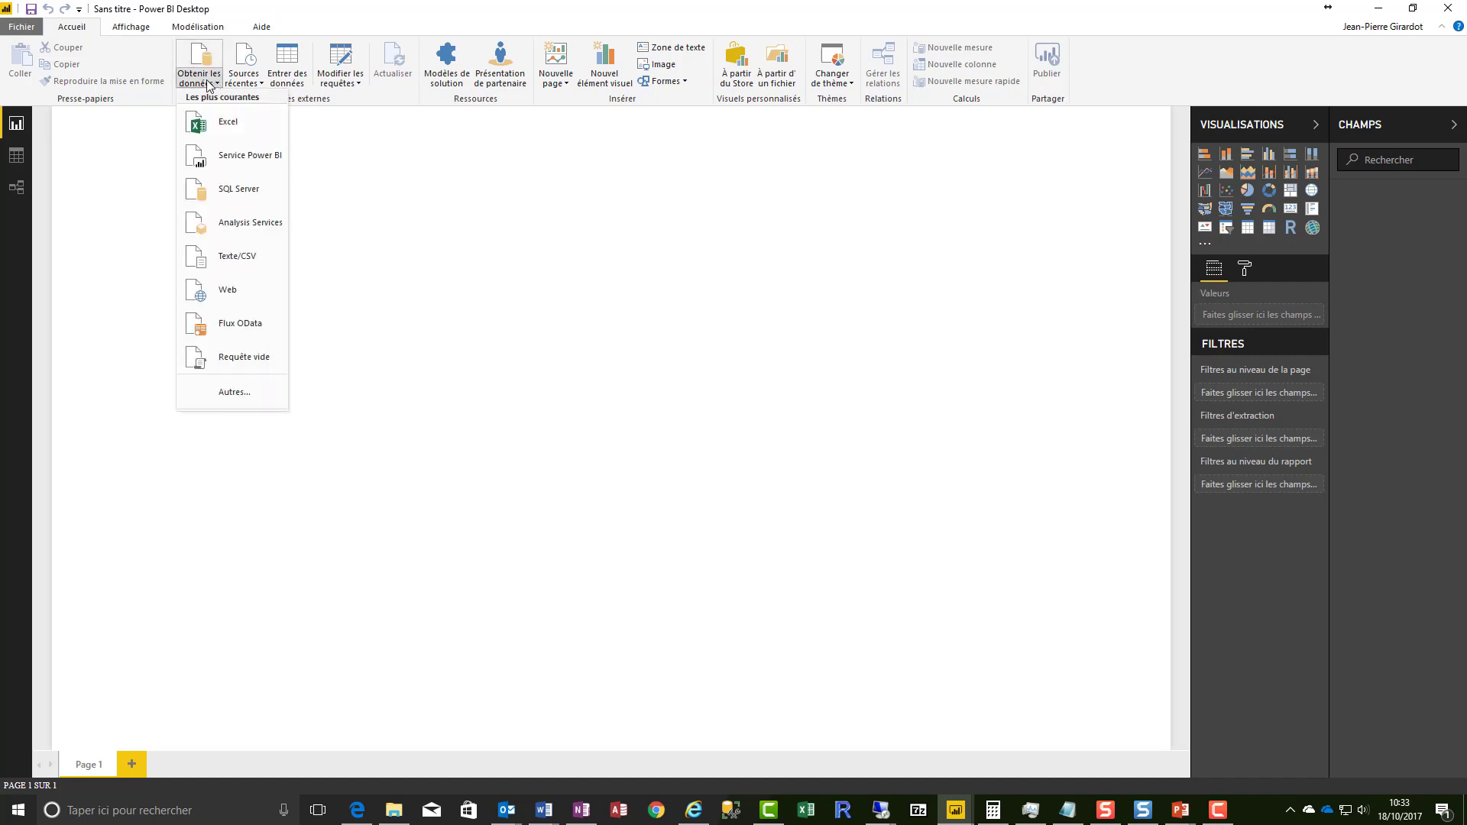
pyautogui.click(273, 164)
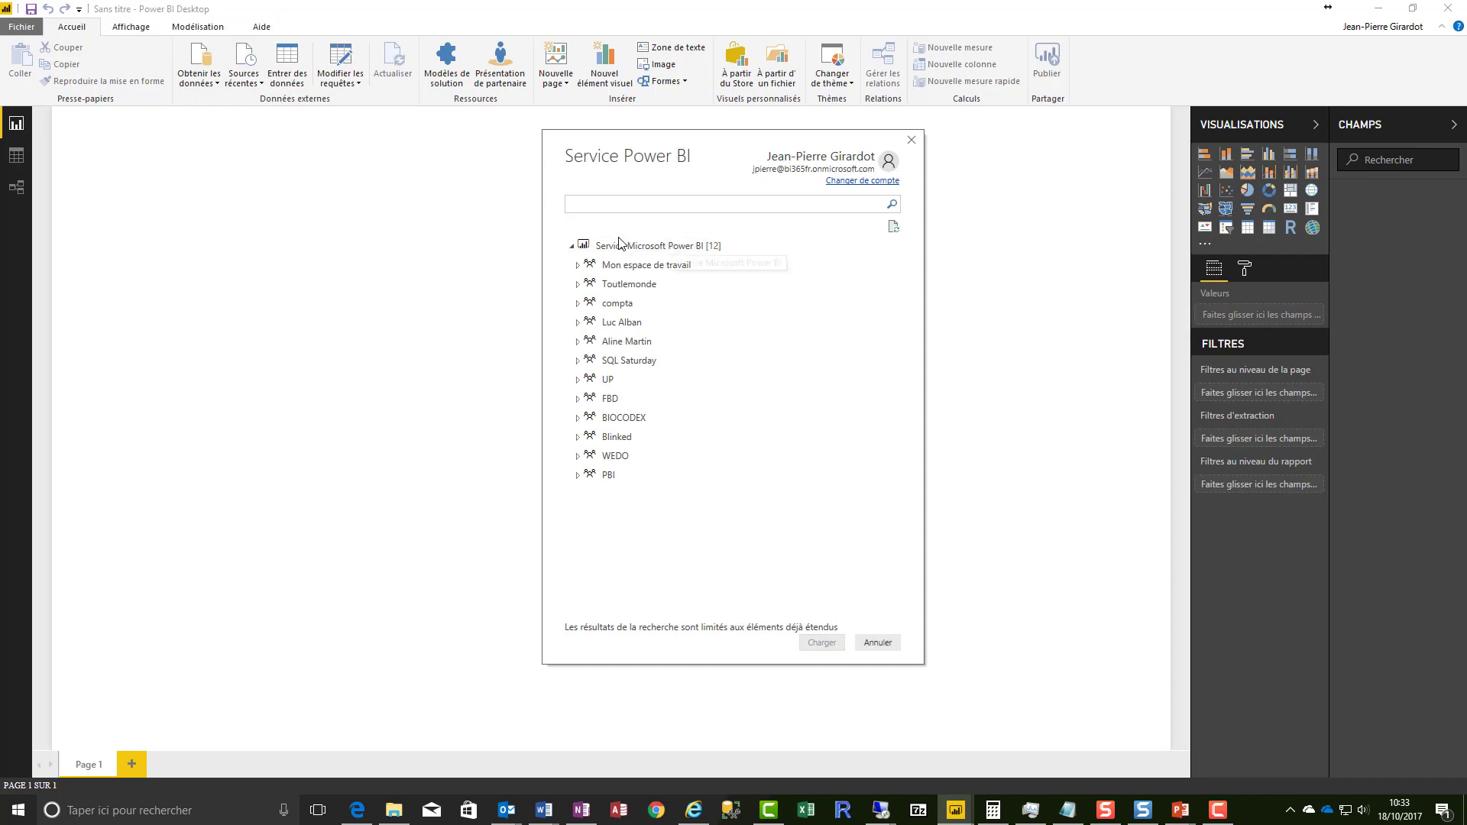
pyautogui.click(578, 476)
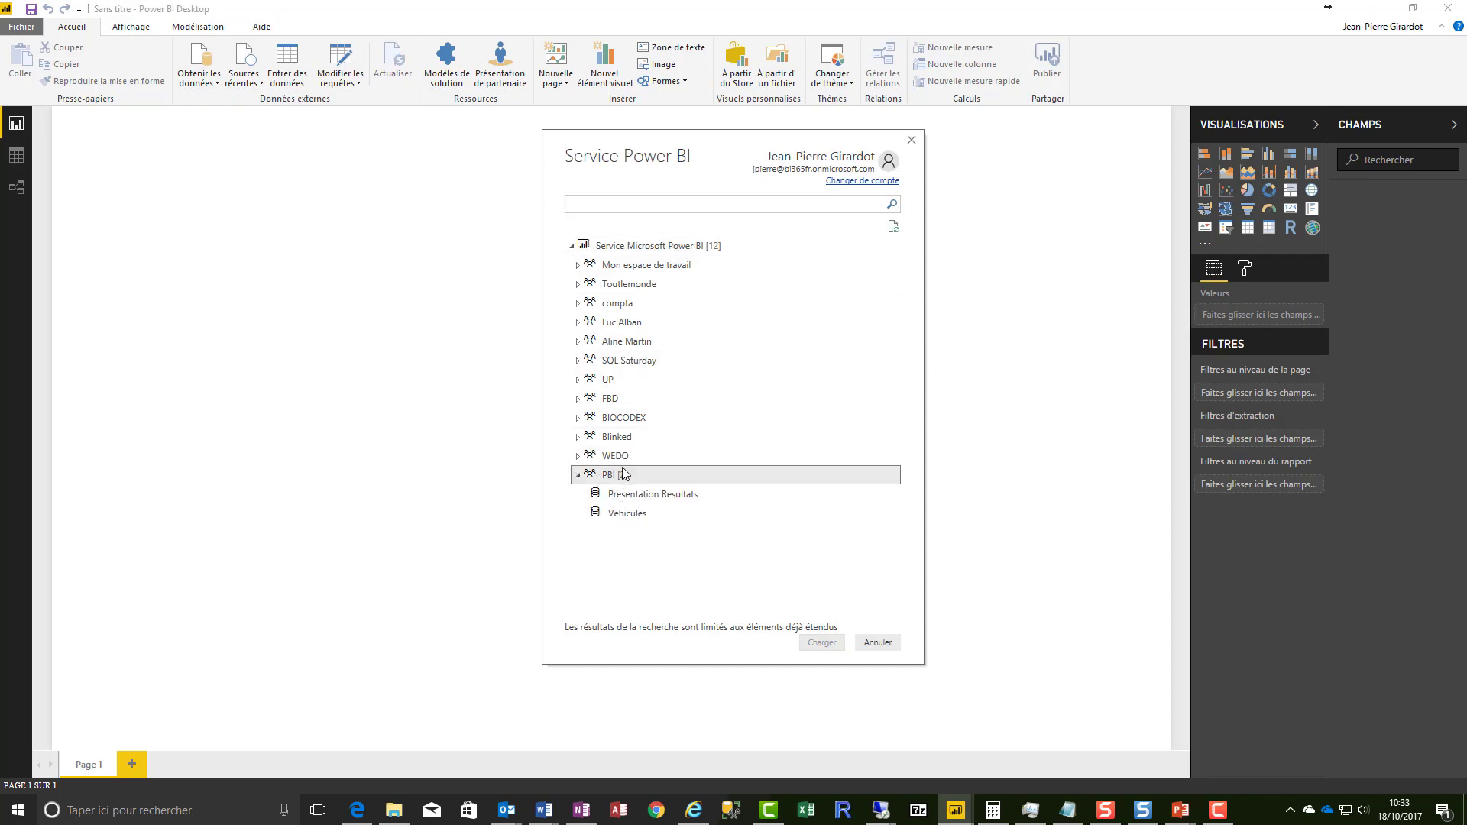
pyautogui.click(628, 516)
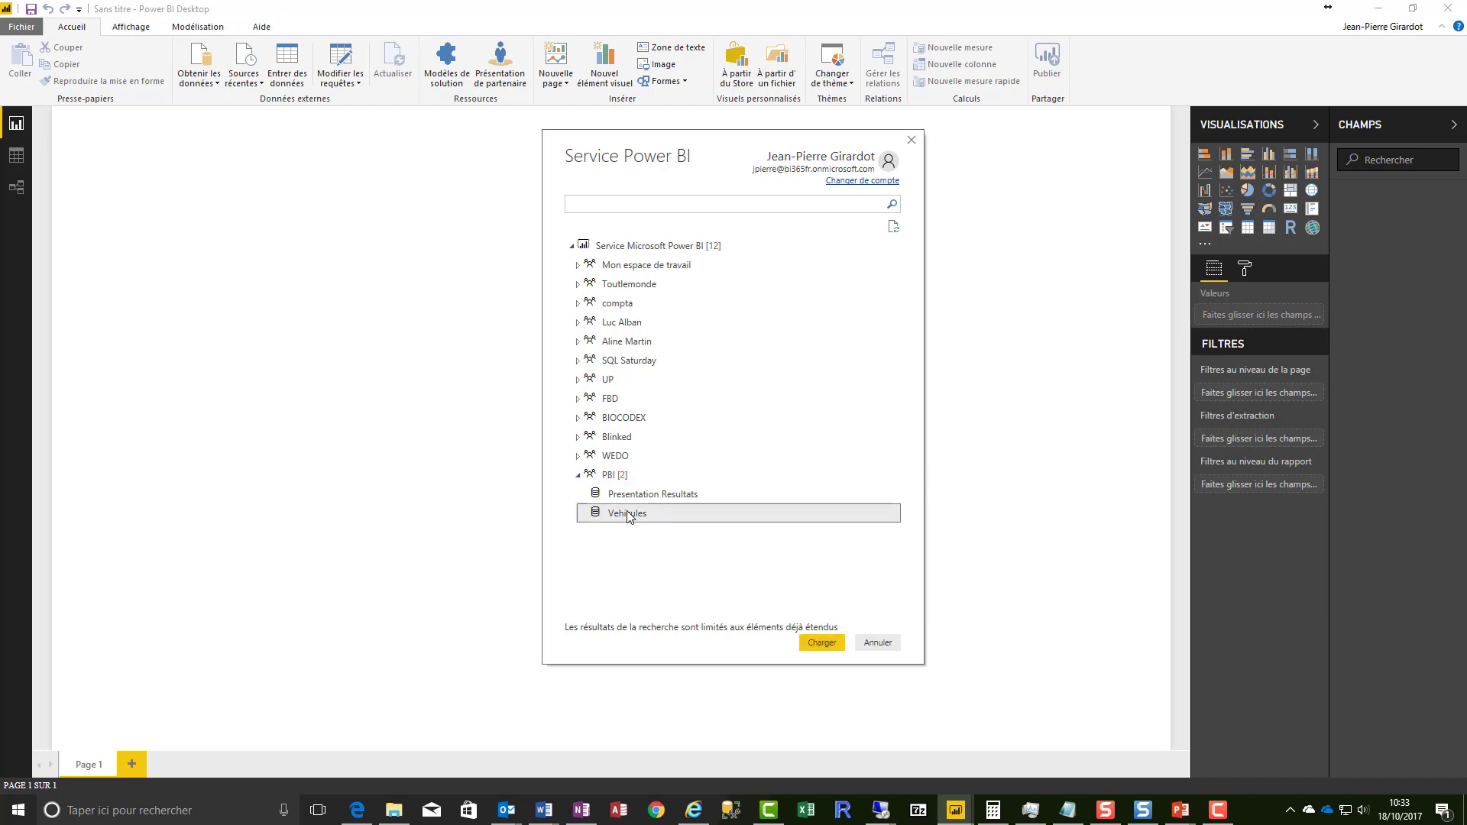
pyautogui.click(831, 646)
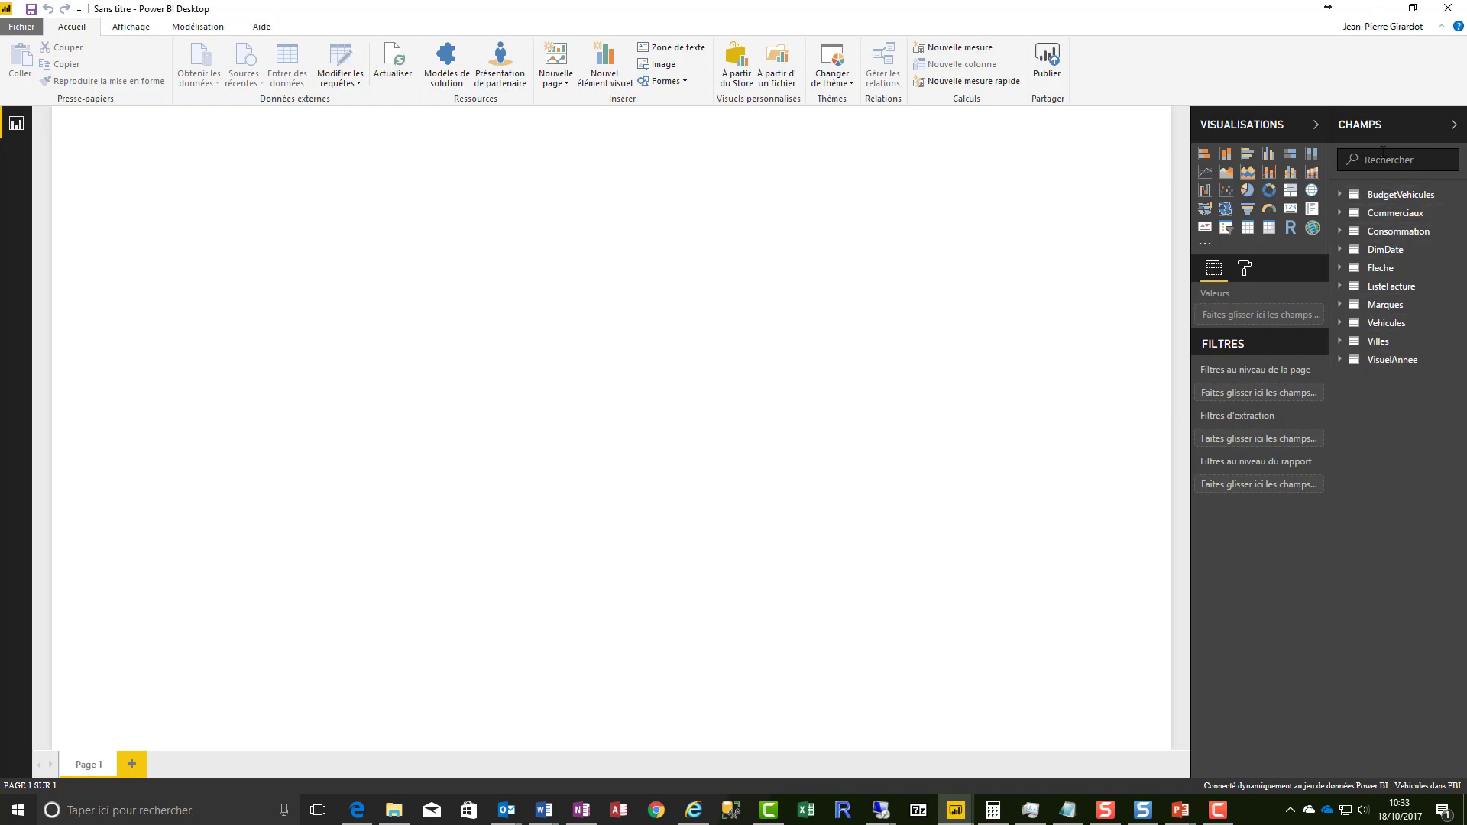
# Step: Find TotalCa by searching the fields for "ca" and chart it on the page by ImageUrl from the Commerciaux table
pyautogui.write('ca')
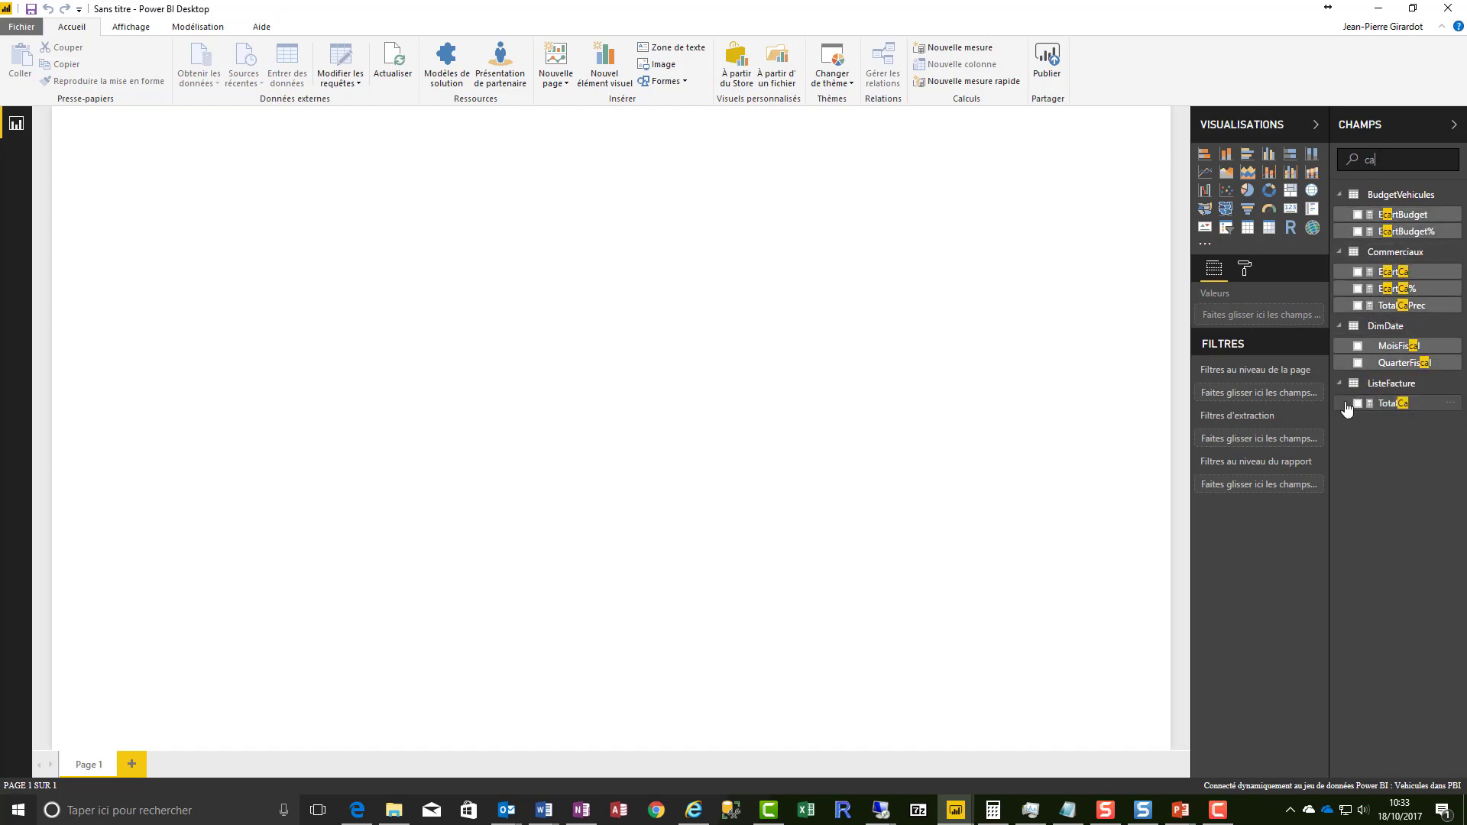
pyautogui.moveTo(1397, 405); pyautogui.dragTo(606, 314)
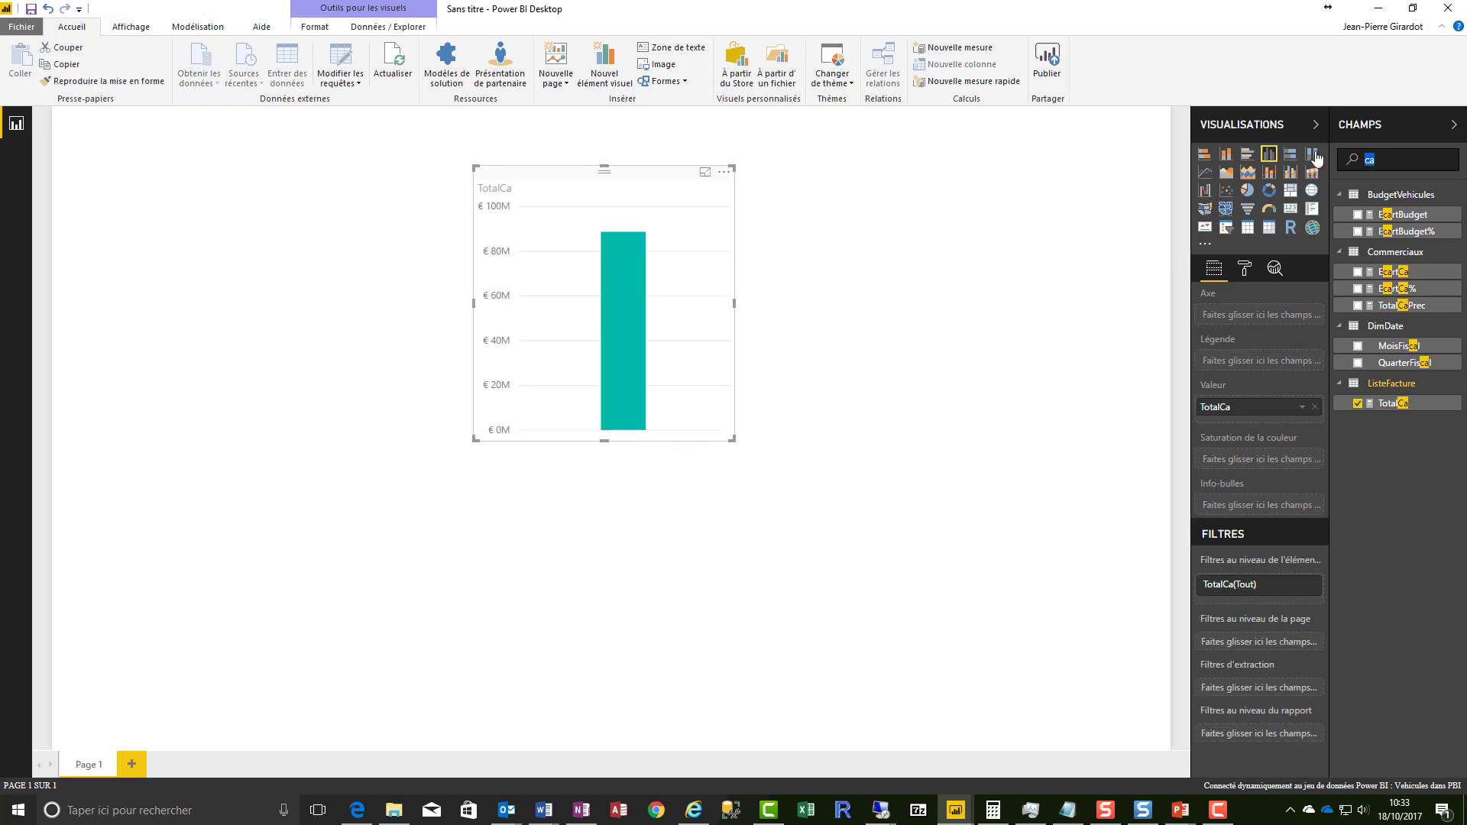
pyautogui.press('BackSpace')
pyautogui.press('BackSpace')
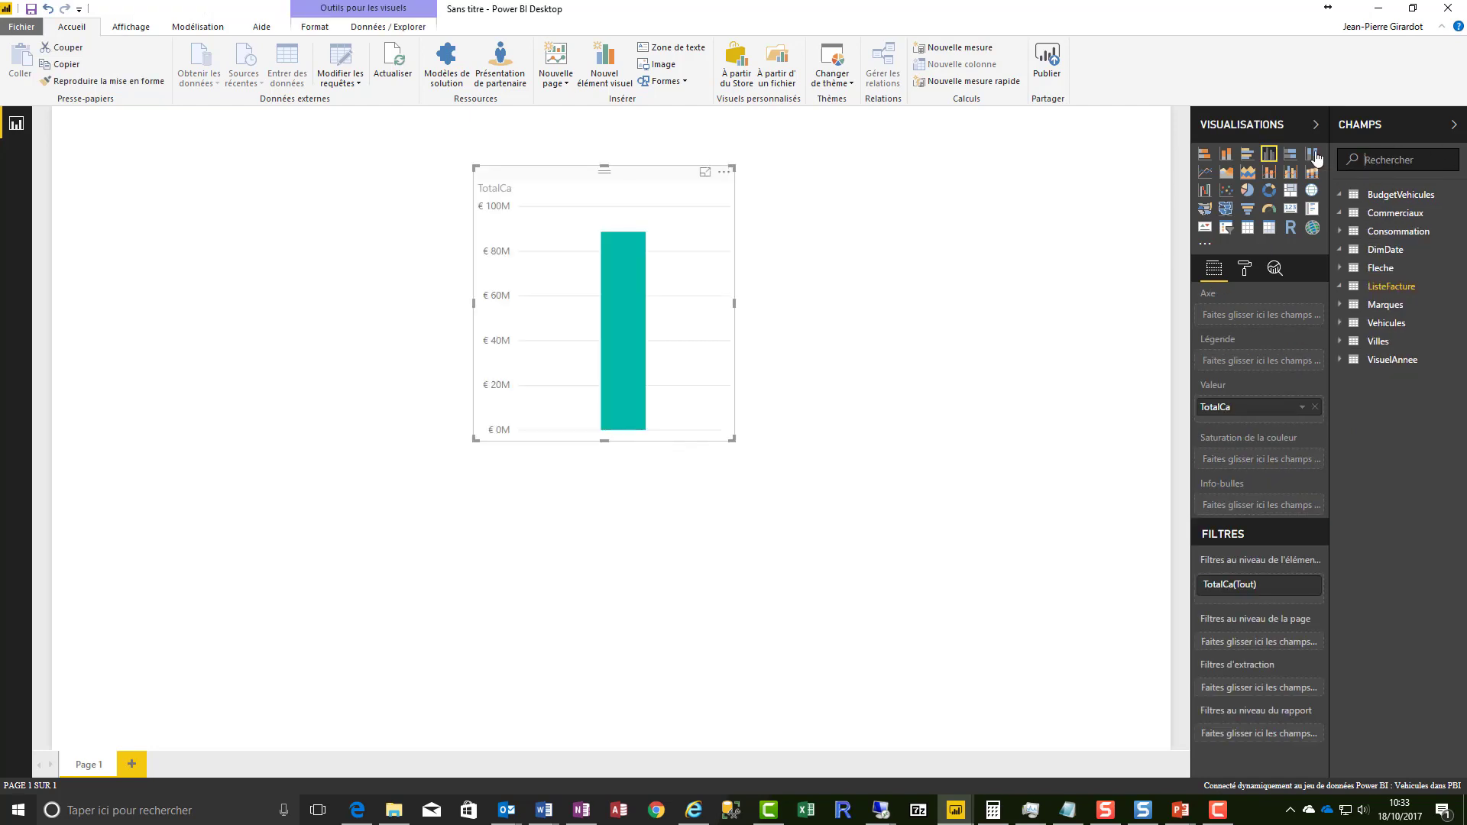
pyautogui.click(1349, 214)
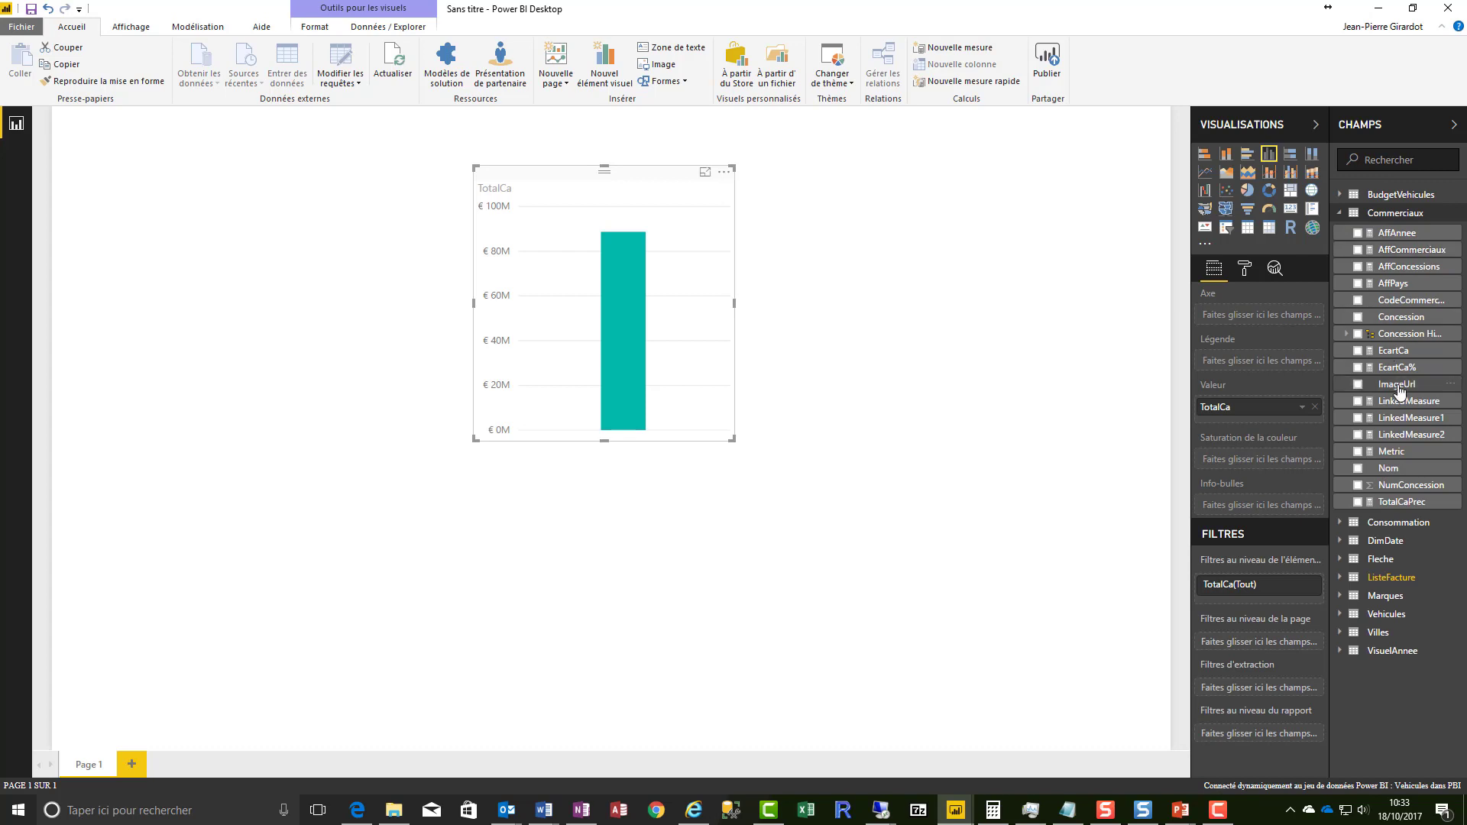
pyautogui.moveTo(1397, 384); pyautogui.dragTo(685, 334)
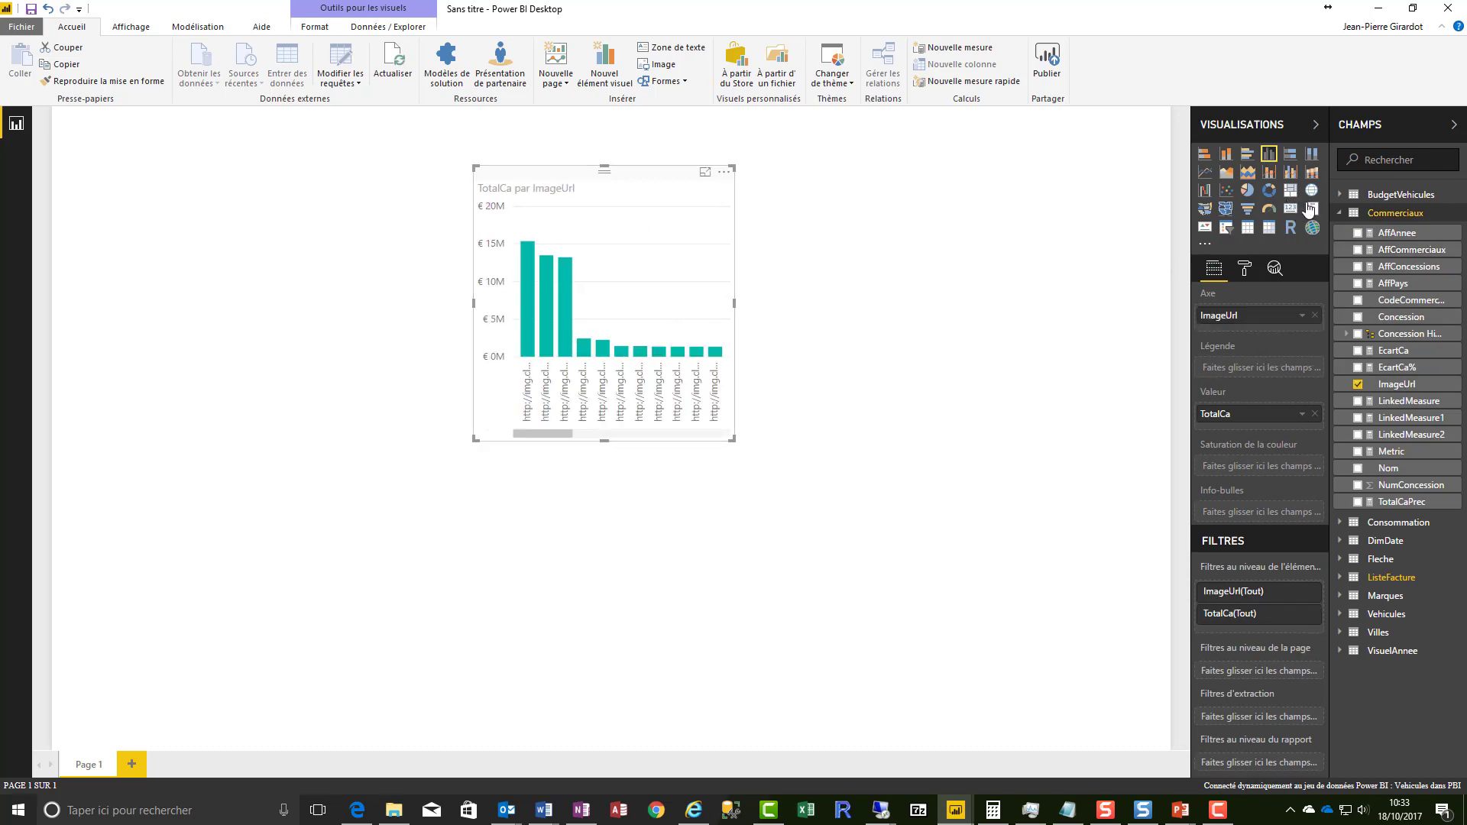
# Step: Convert the chart into a table, then lengthen it downward and place it in the page's upper-left area
pyautogui.click(1247, 228)
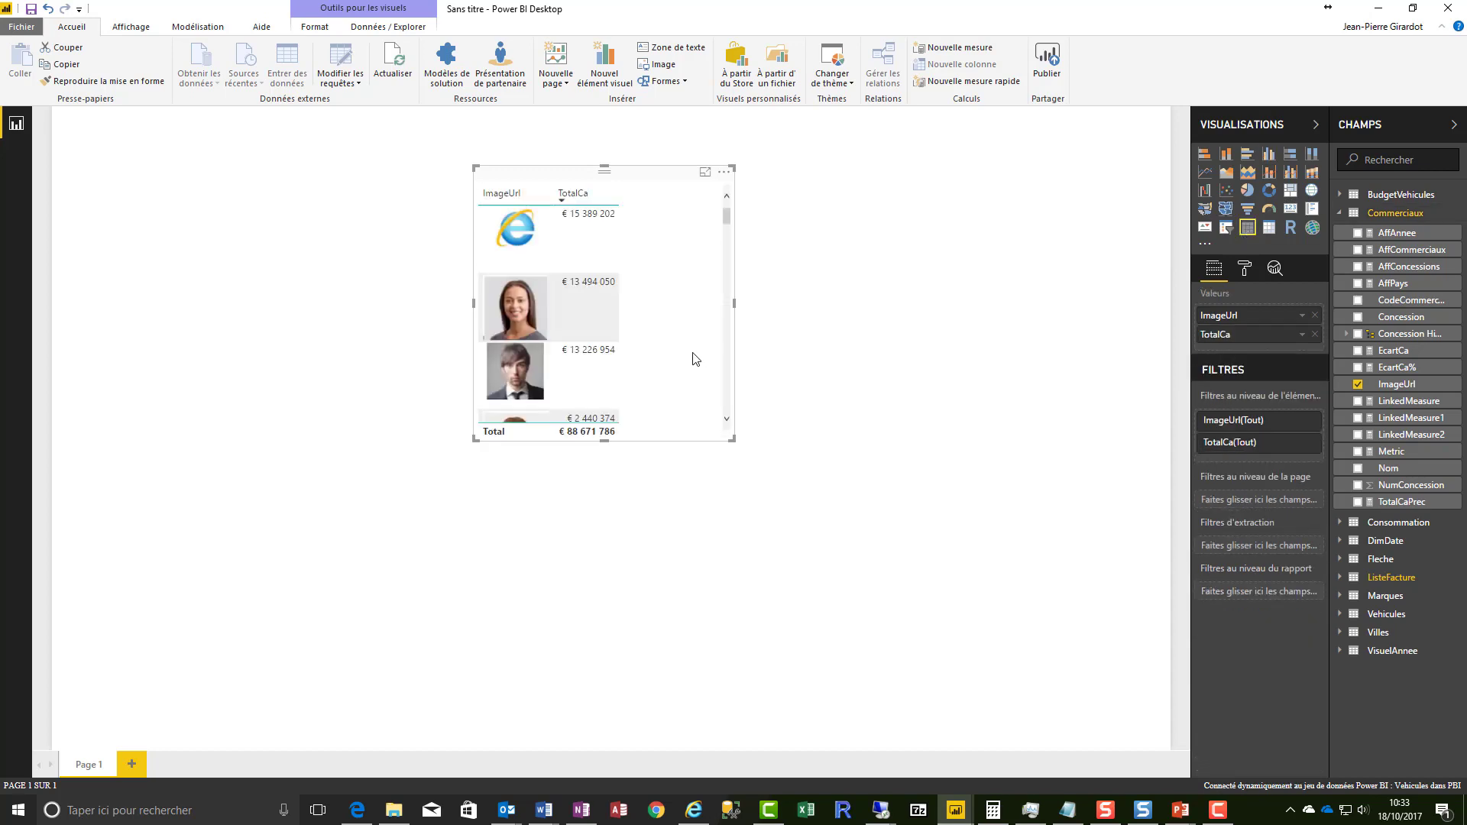
pyautogui.moveTo(604, 441); pyautogui.dragTo(604, 715)
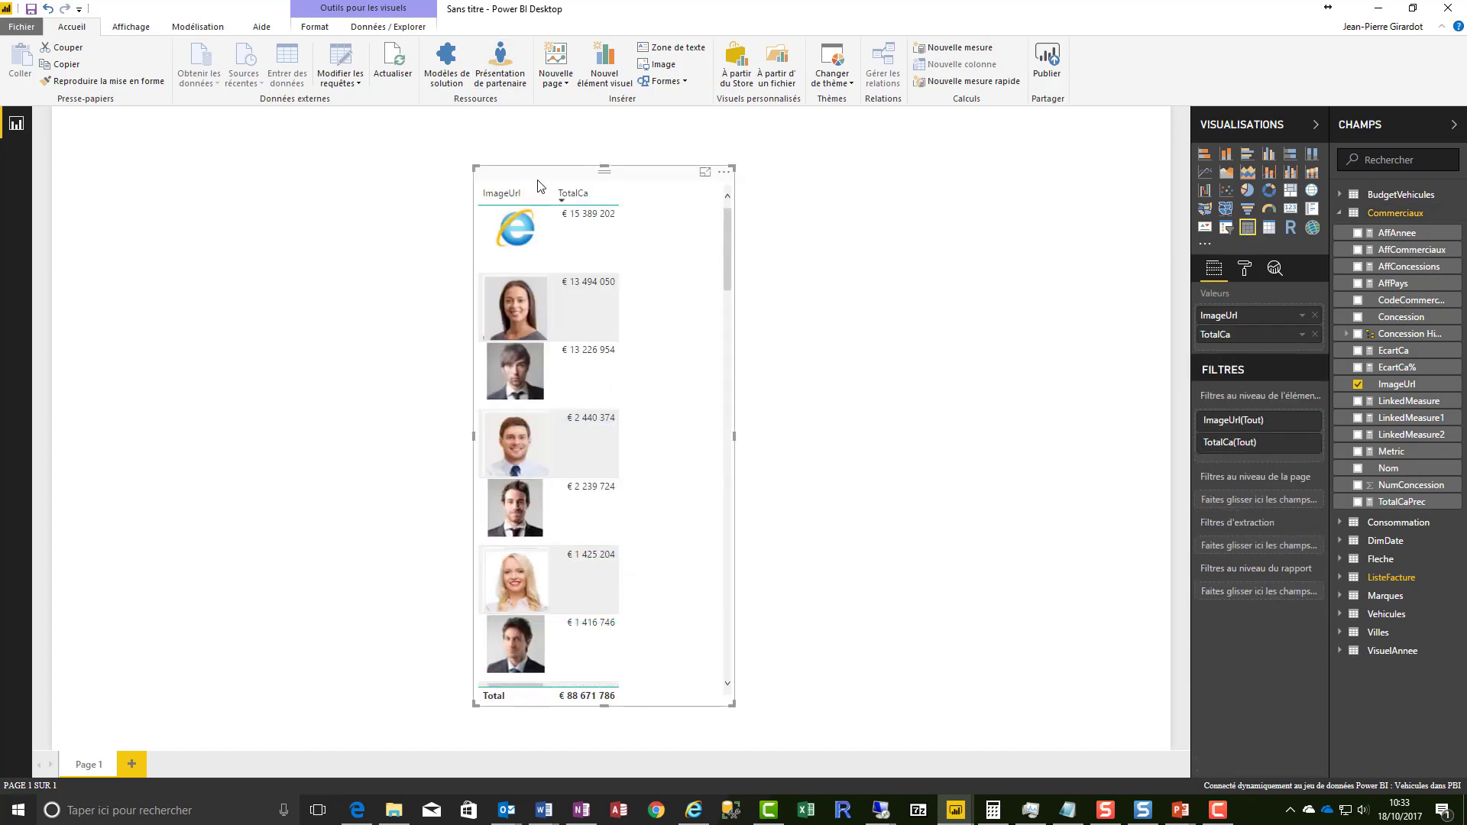
pyautogui.moveTo(544, 183); pyautogui.dragTo(161, 163)
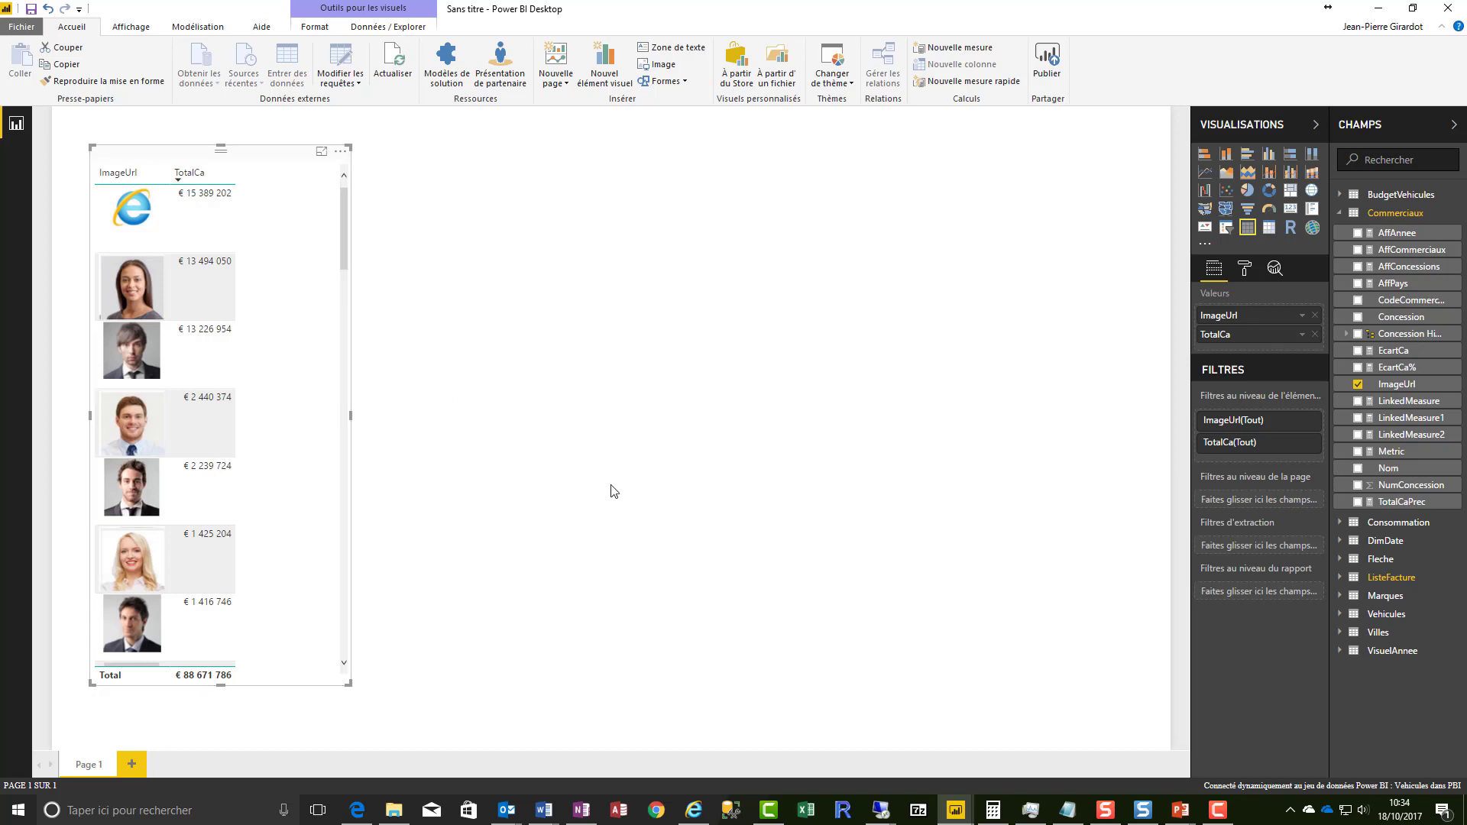
# Step: Save the new report as Vehicules2 in the Blog folder
pyautogui.click(29, 31)
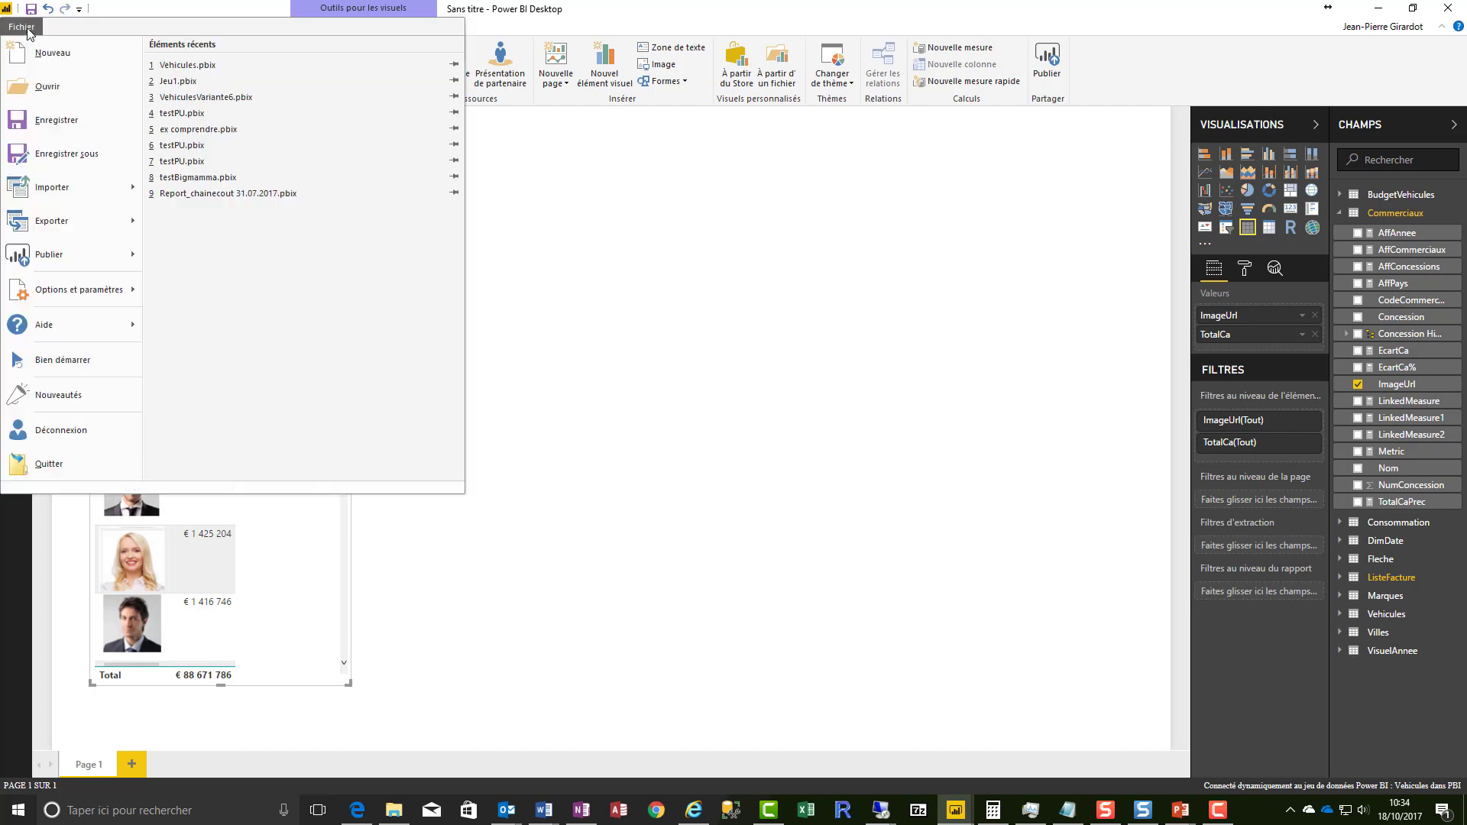
pyautogui.click(63, 148)
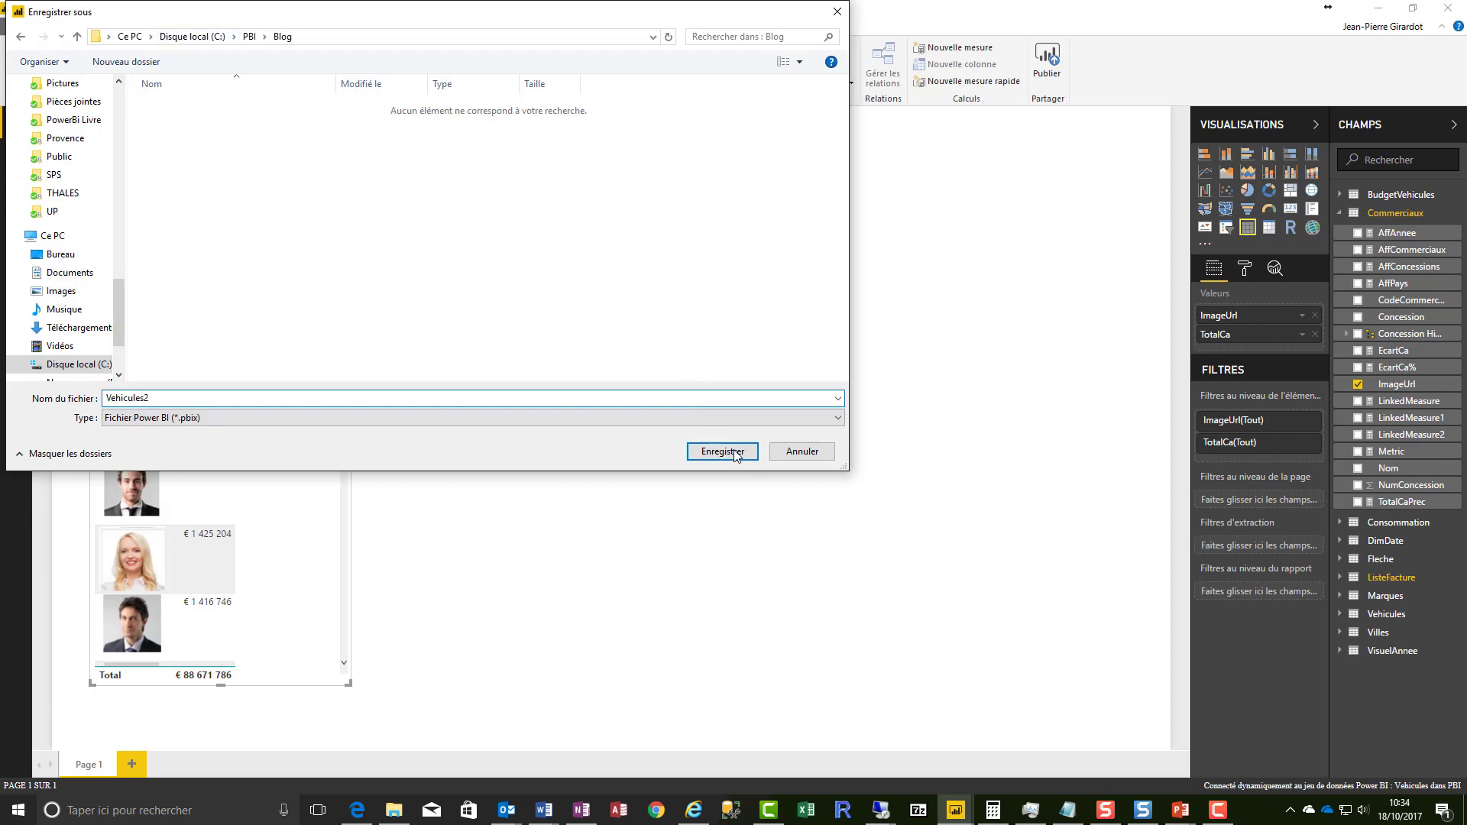
pyautogui.click(736, 454)
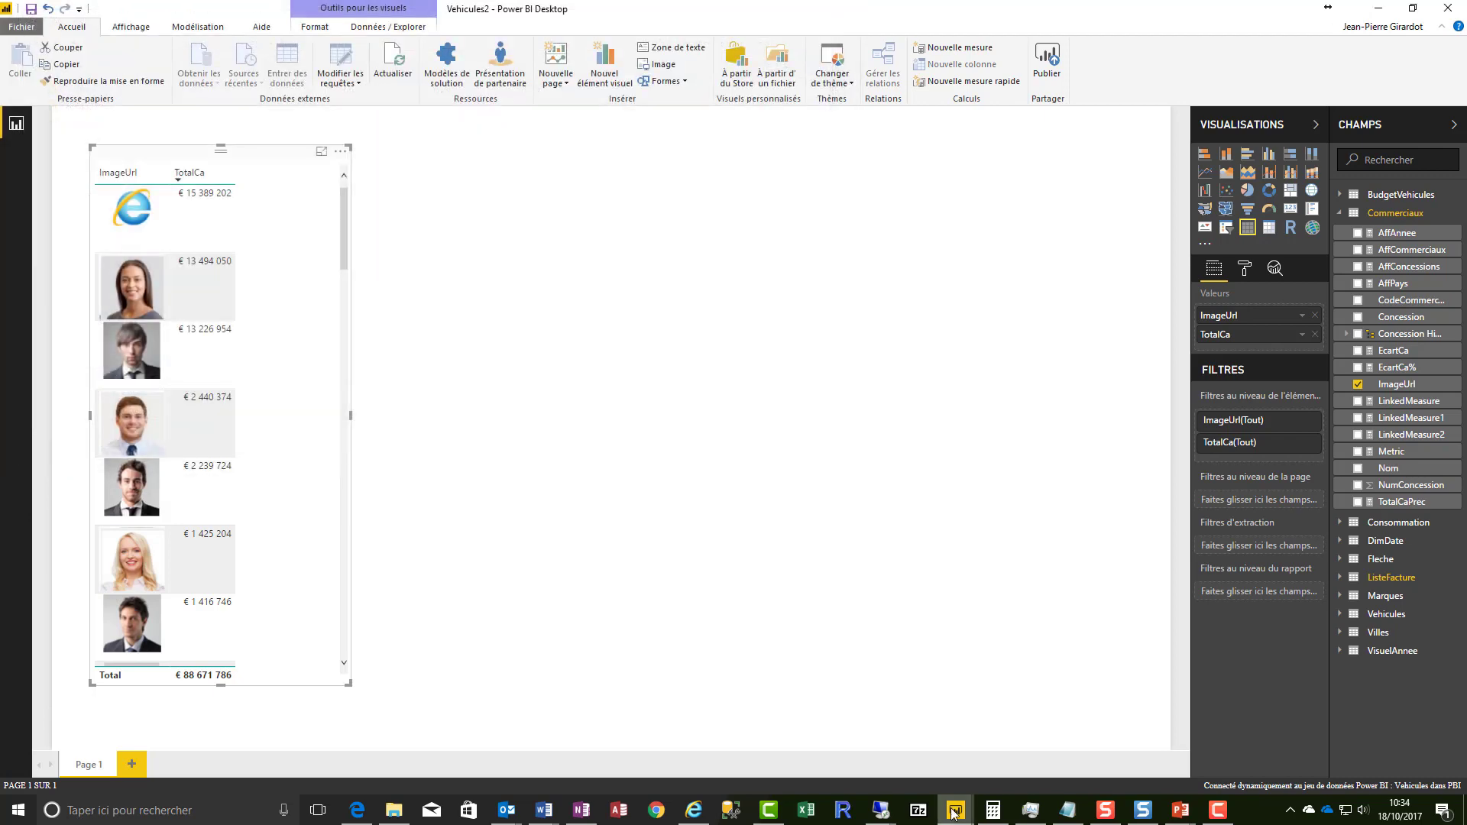
# Step: Switch back to the original Vehicules report in Power BI Desktop and close its publication message
pyautogui.moveTo(955, 808)
pyautogui.click(1040, 734)
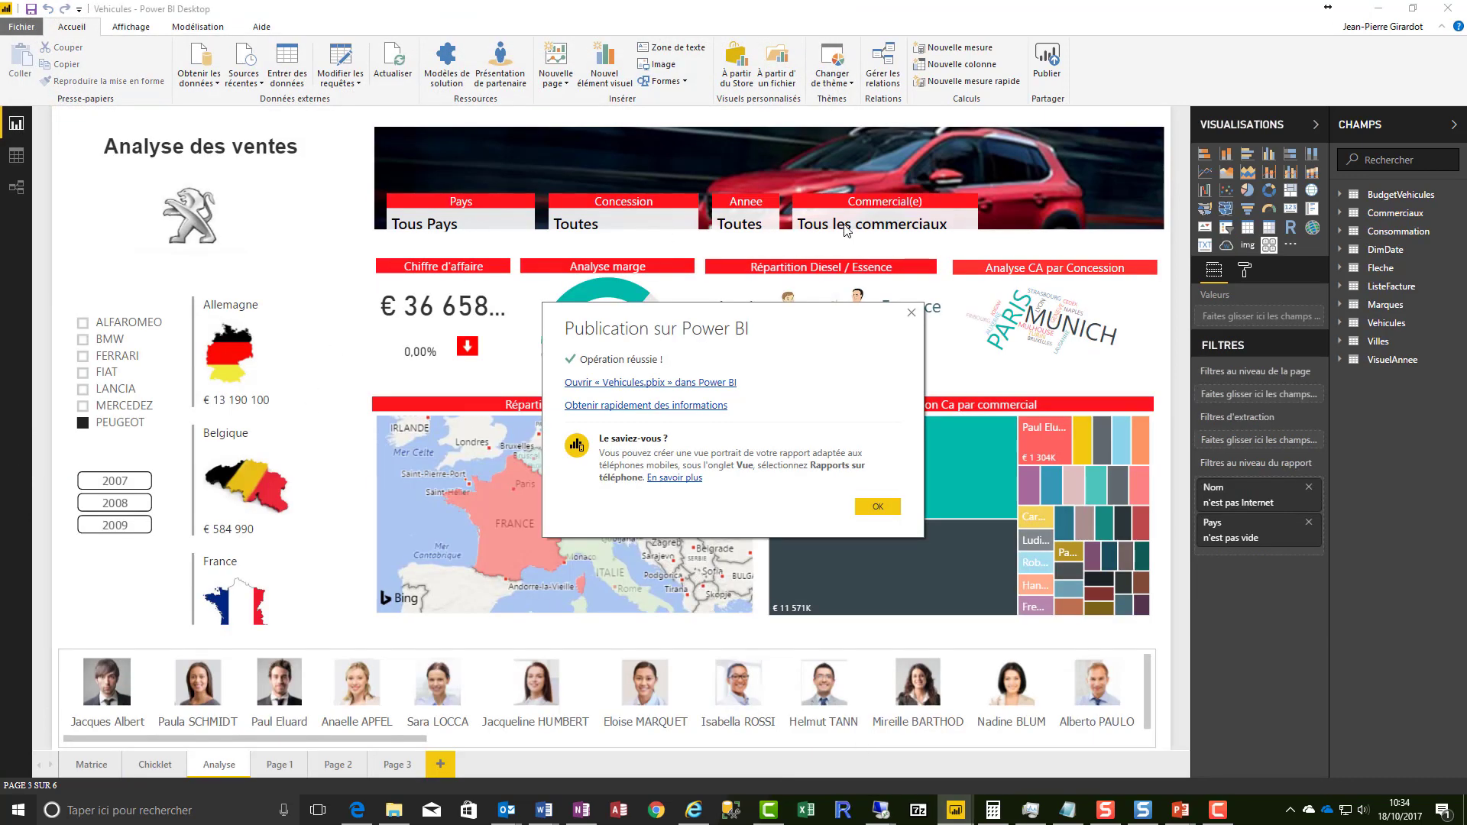
pyautogui.click(911, 314)
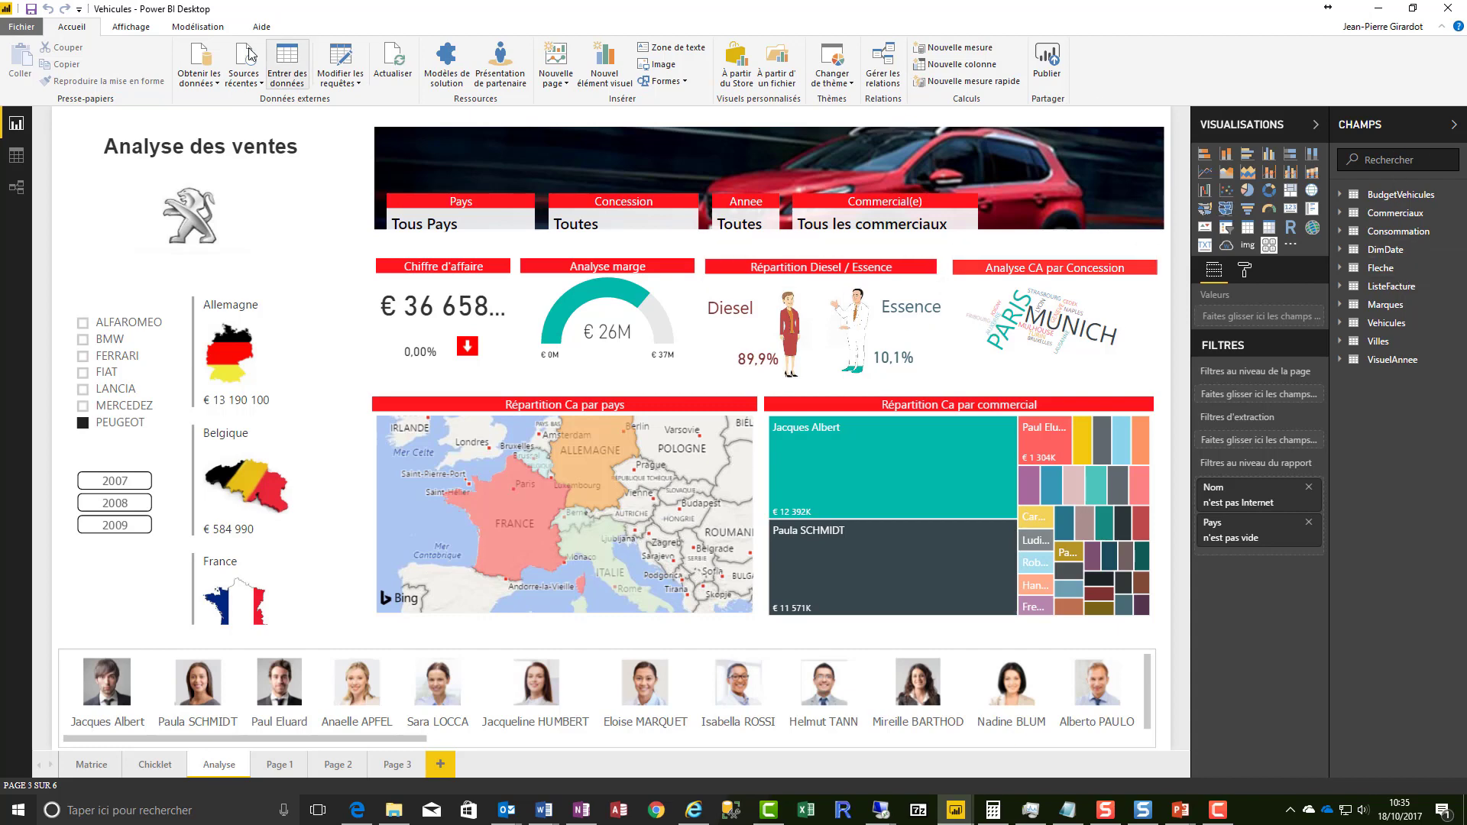
# Step: Create a new measure in the BudgetVehicules table with the formula Total Ca TTC = [TotalCa]*1,2
pyautogui.click(201, 27)
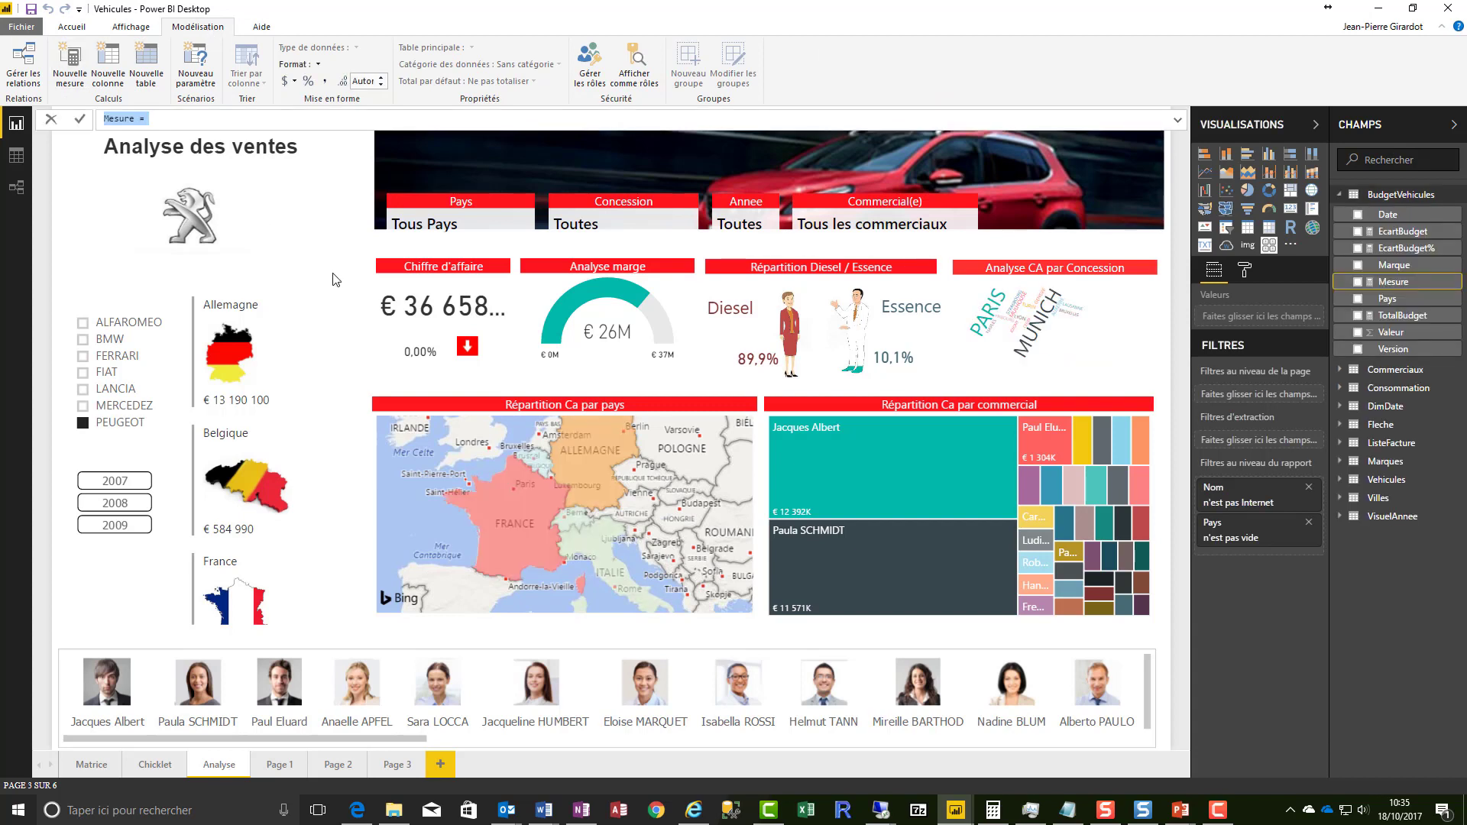
pyautogui.write('Total C')
pyautogui.write('a TTC = t')
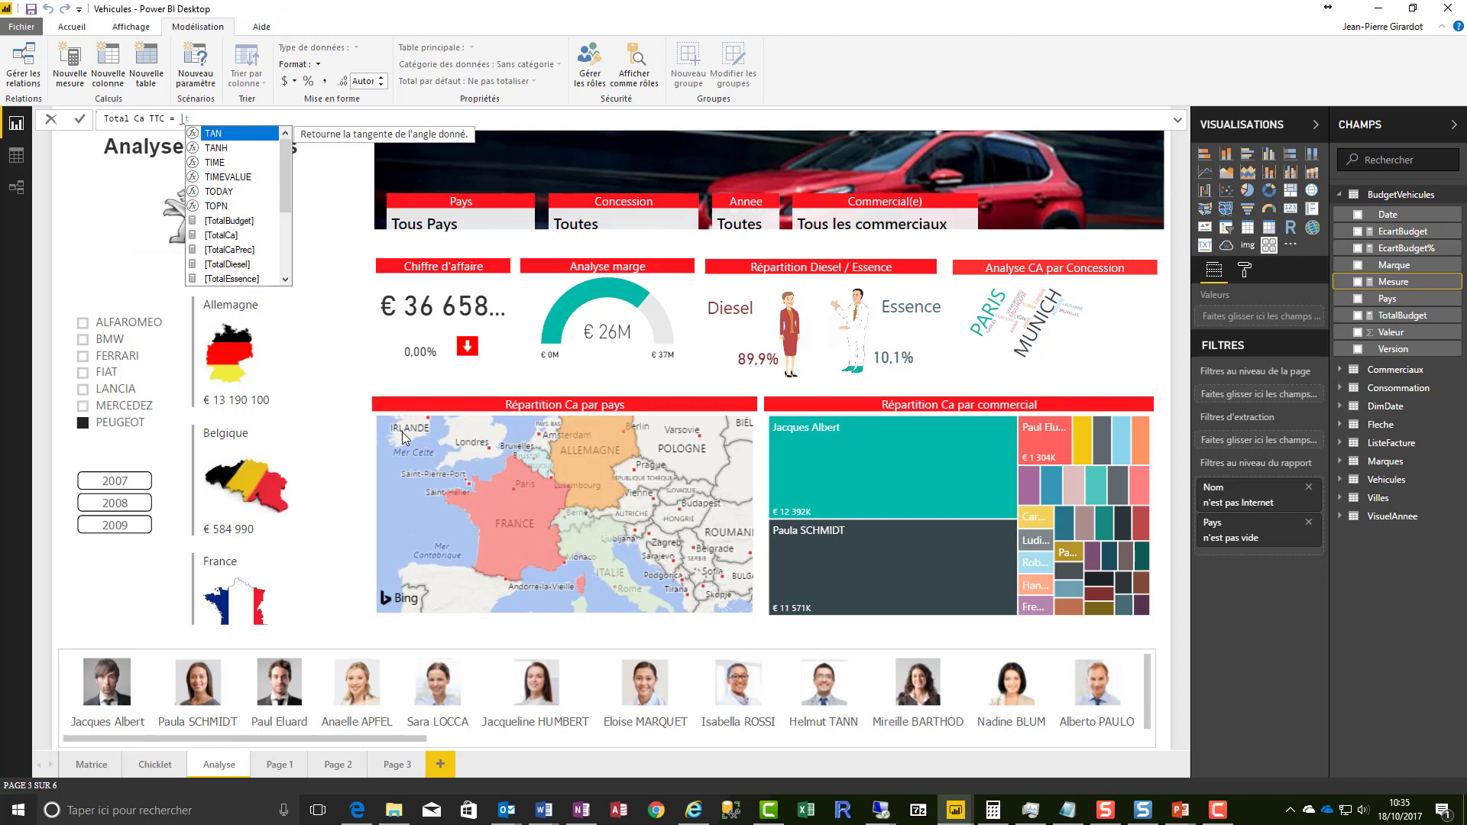
pyautogui.click(230, 237)
pyautogui.doubleClick(231, 236)
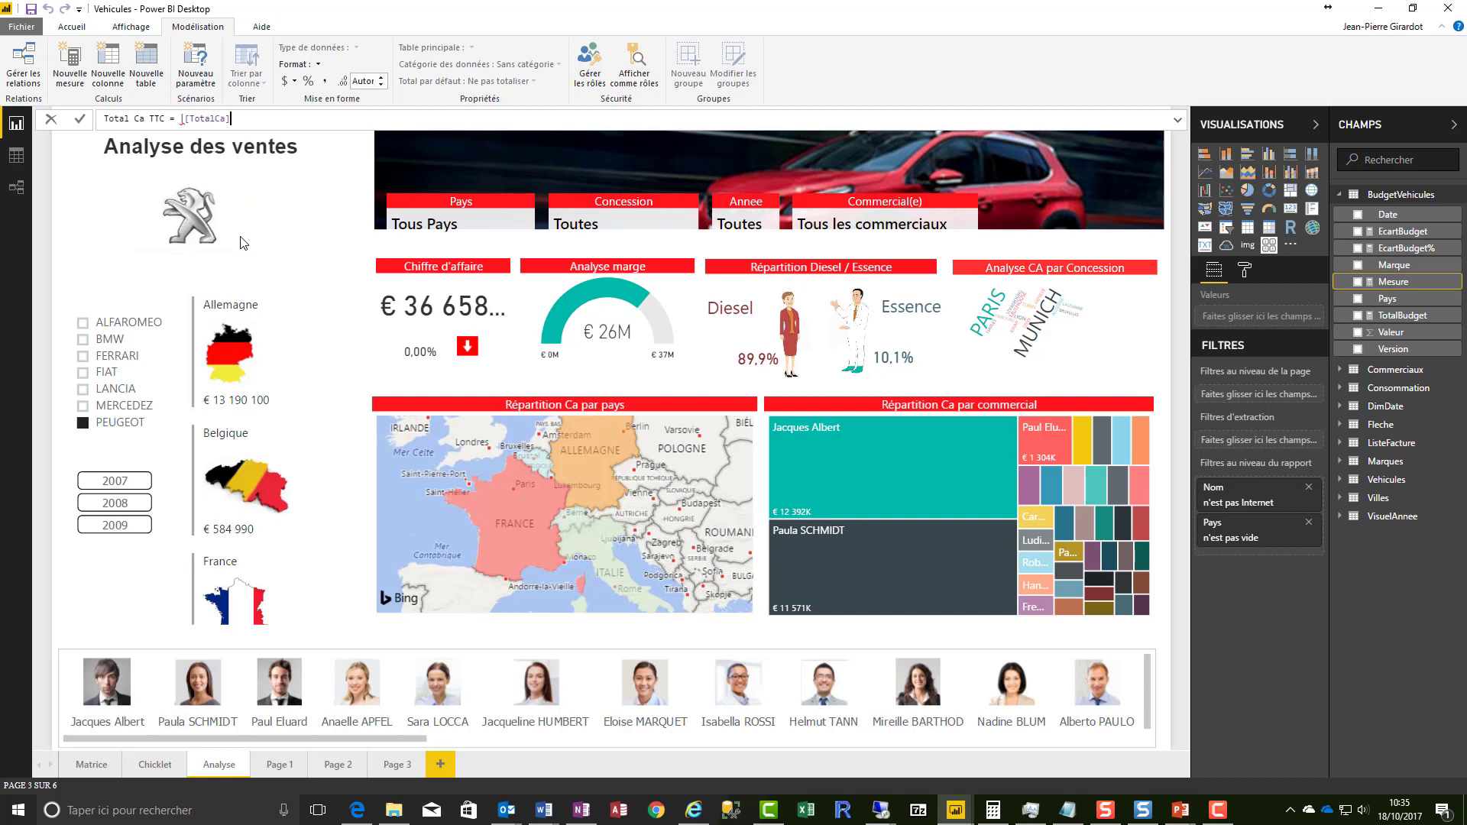
pyautogui.write('*')
pyautogui.write('1.2')
pyautogui.press('Return')
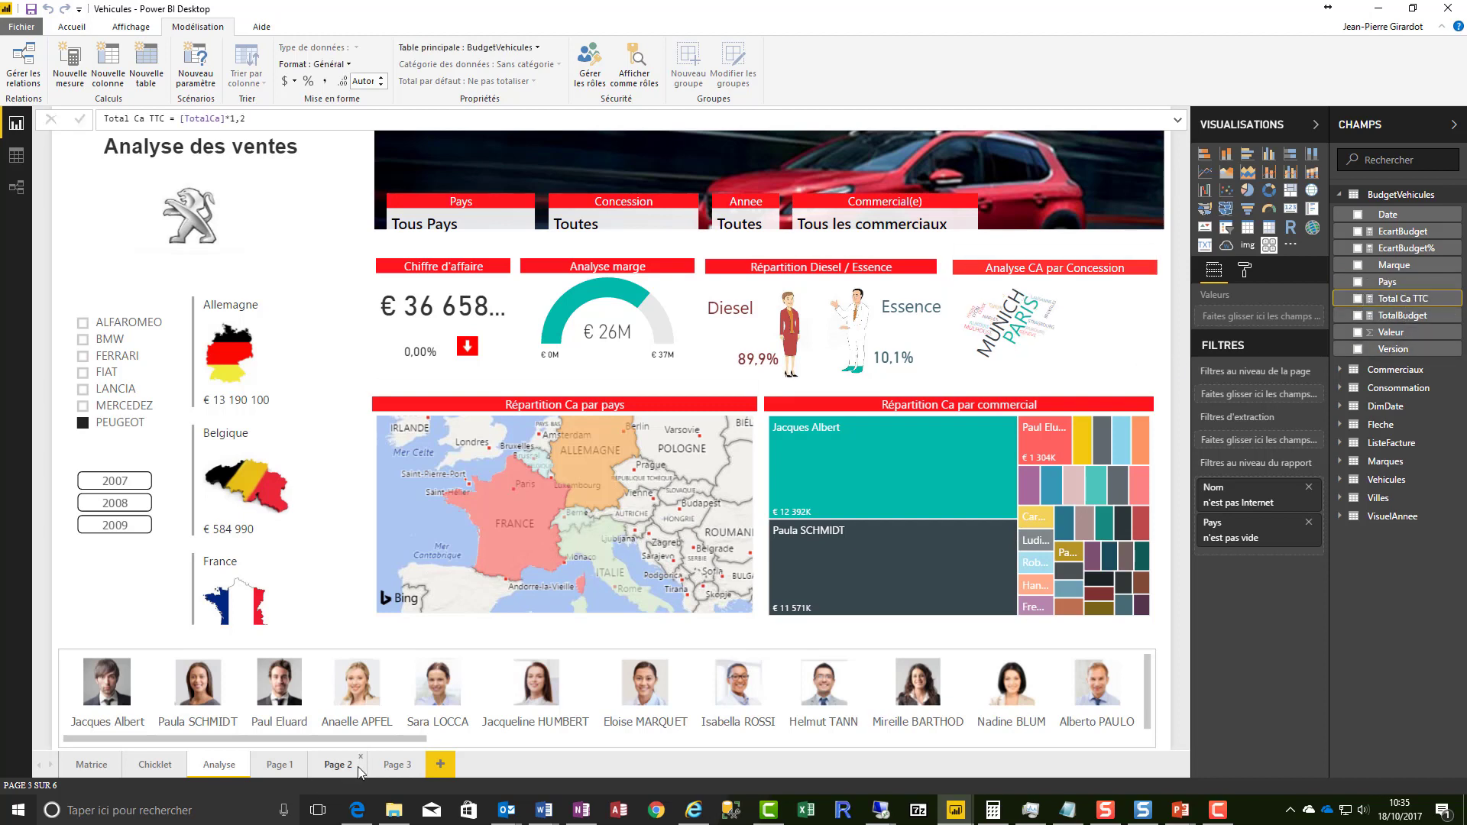
# Step: Add a new report page and place a column chart of the Total Ca TTC measure in its upper-left area
pyautogui.click(441, 765)
pyautogui.moveTo(1402, 298); pyautogui.dragTo(252, 233)
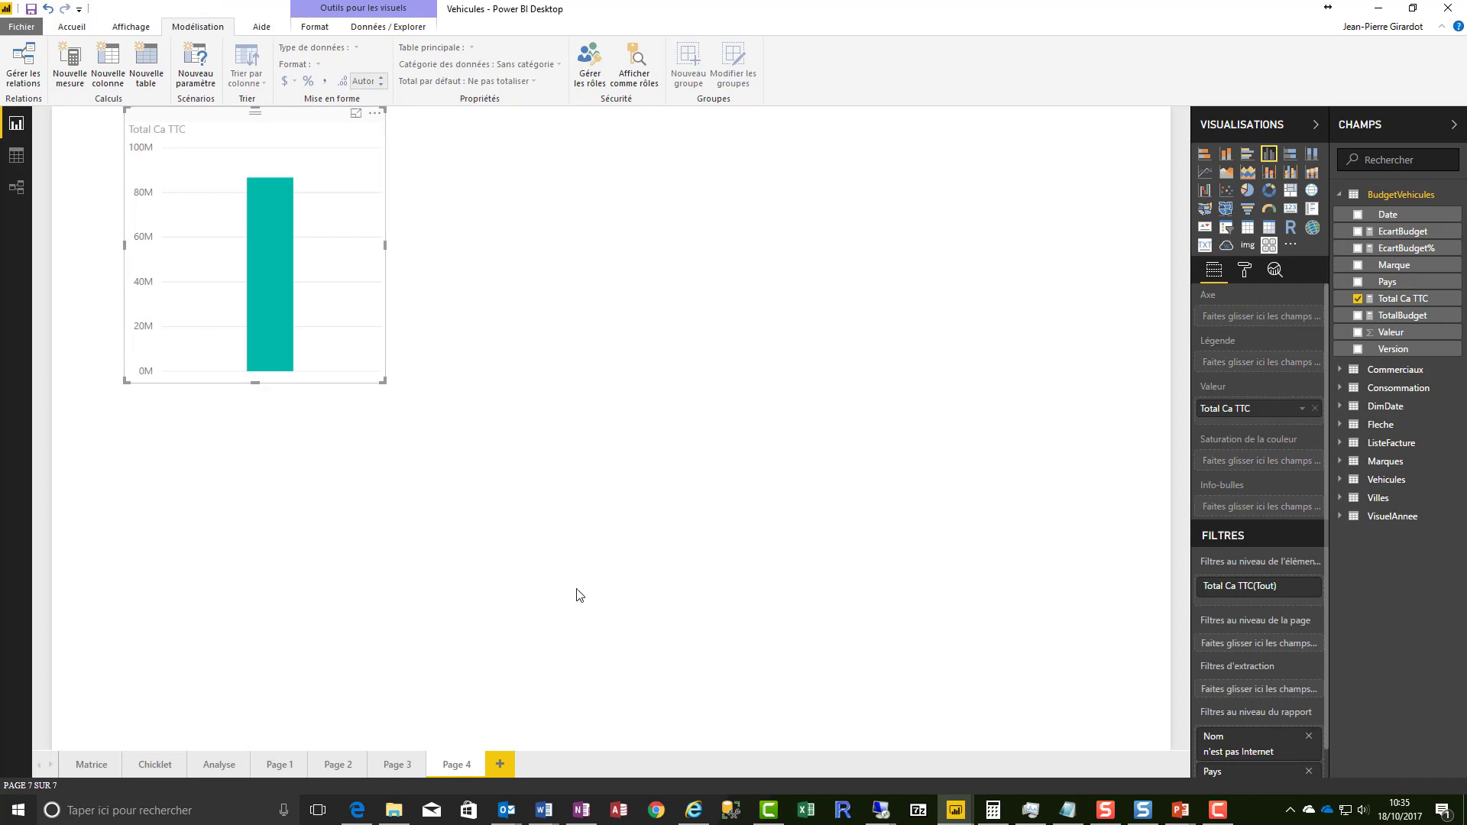
# Step: Save the changes and republish the report to the PBI workspace, replacing the existing Vehicules dataset
pyautogui.click(86, 29)
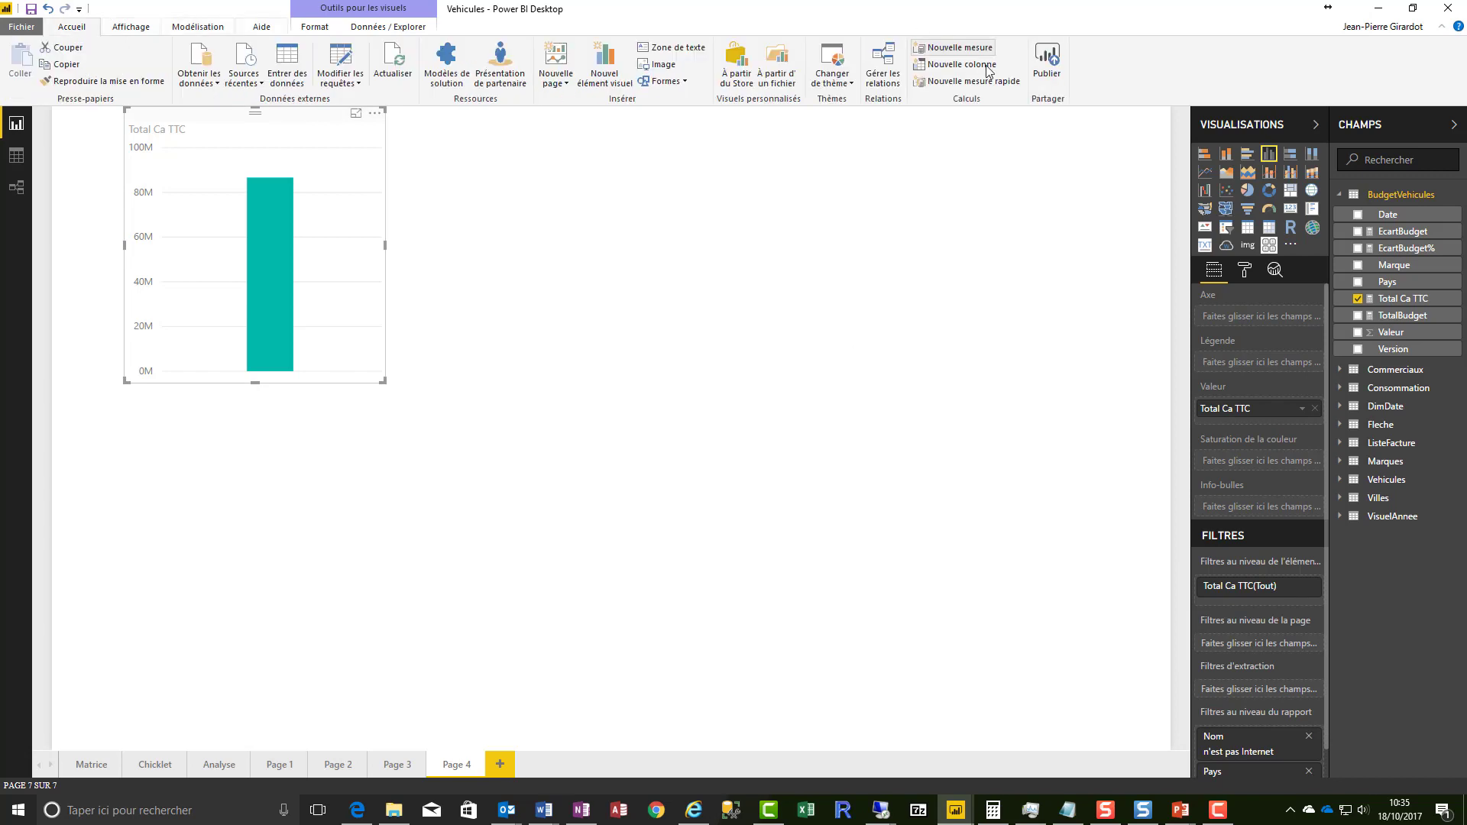
pyautogui.click(1048, 65)
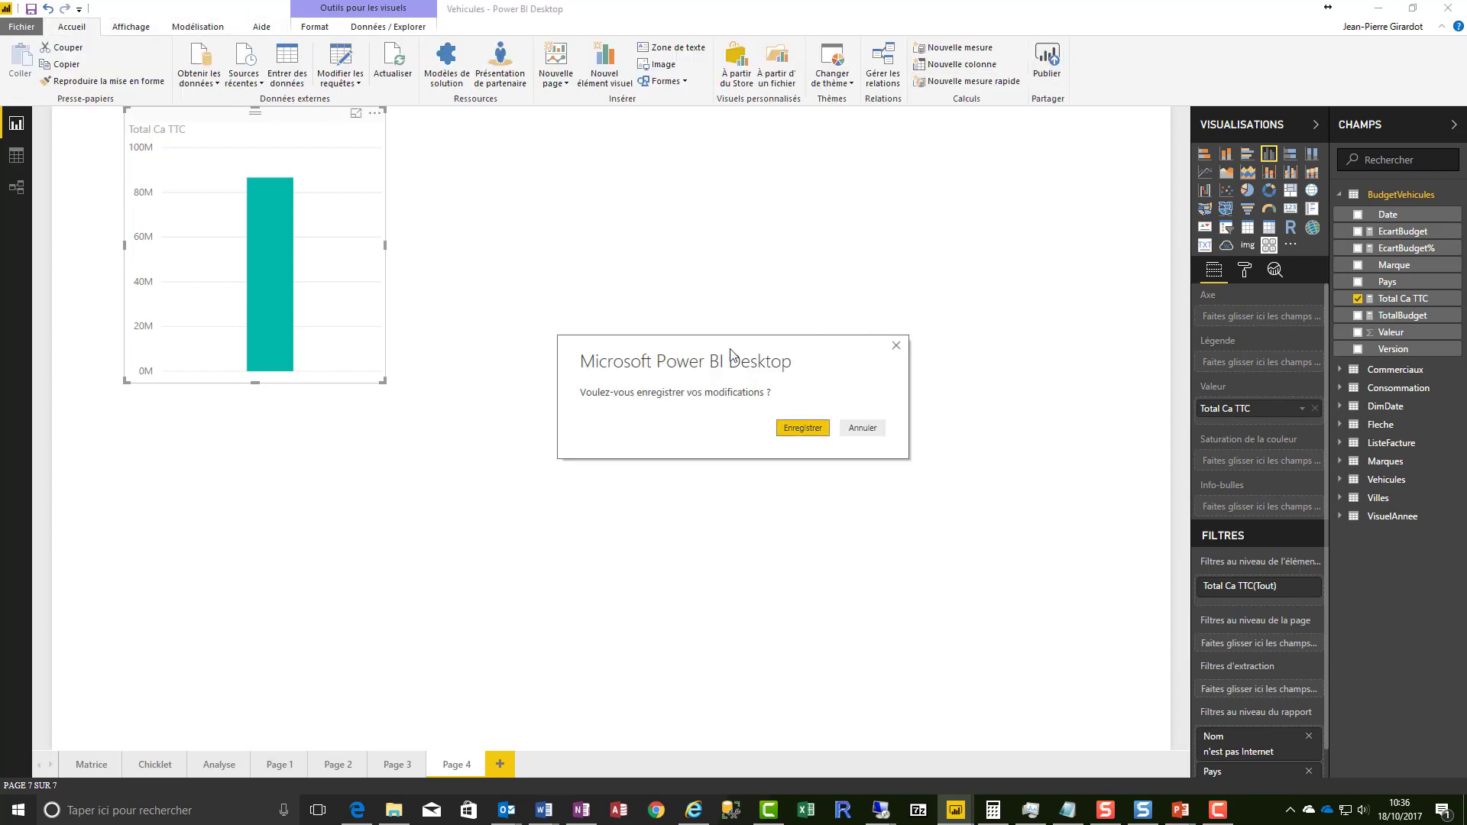
pyautogui.click(801, 429)
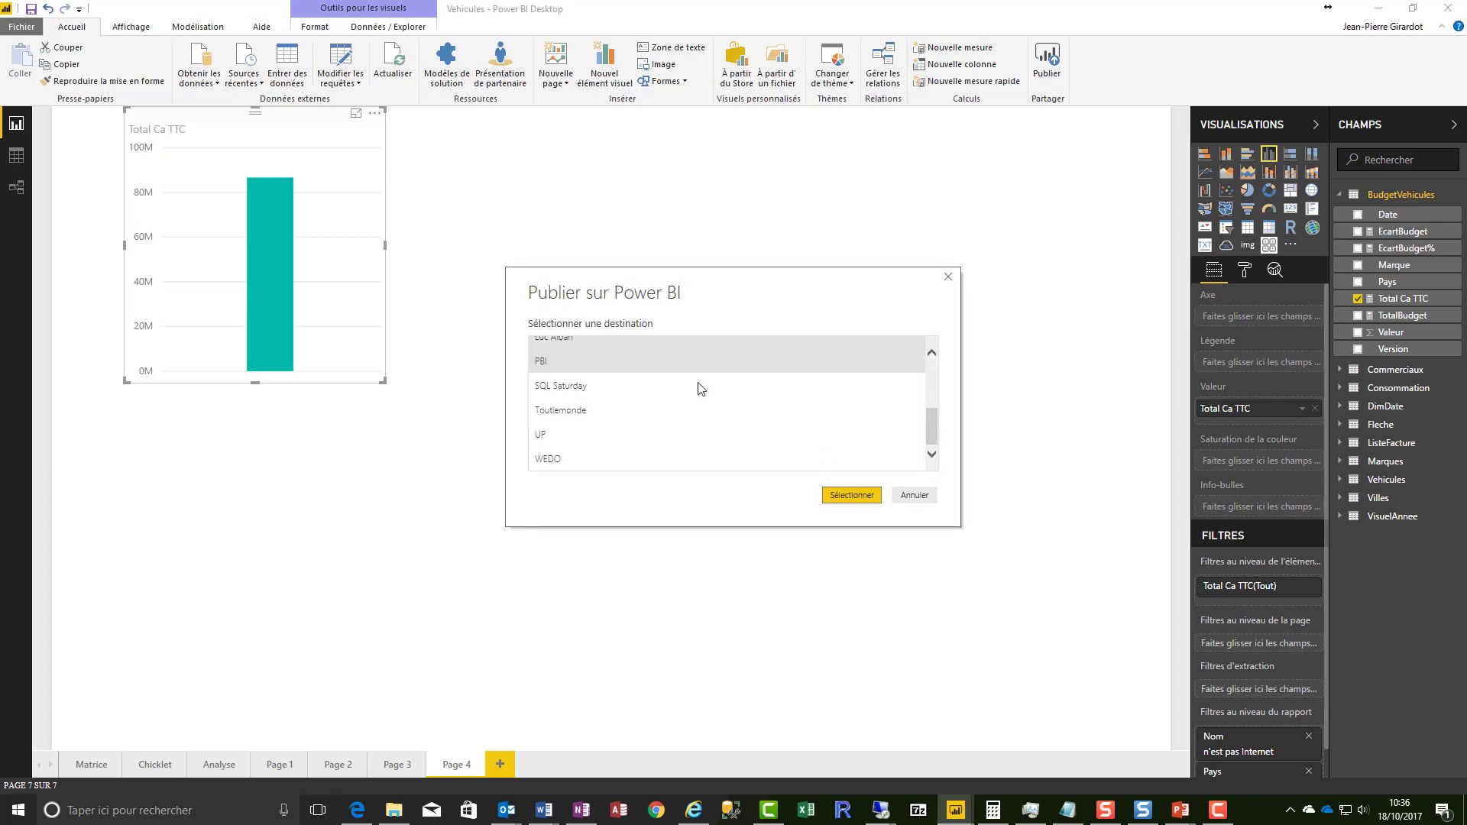
pyautogui.click(850, 495)
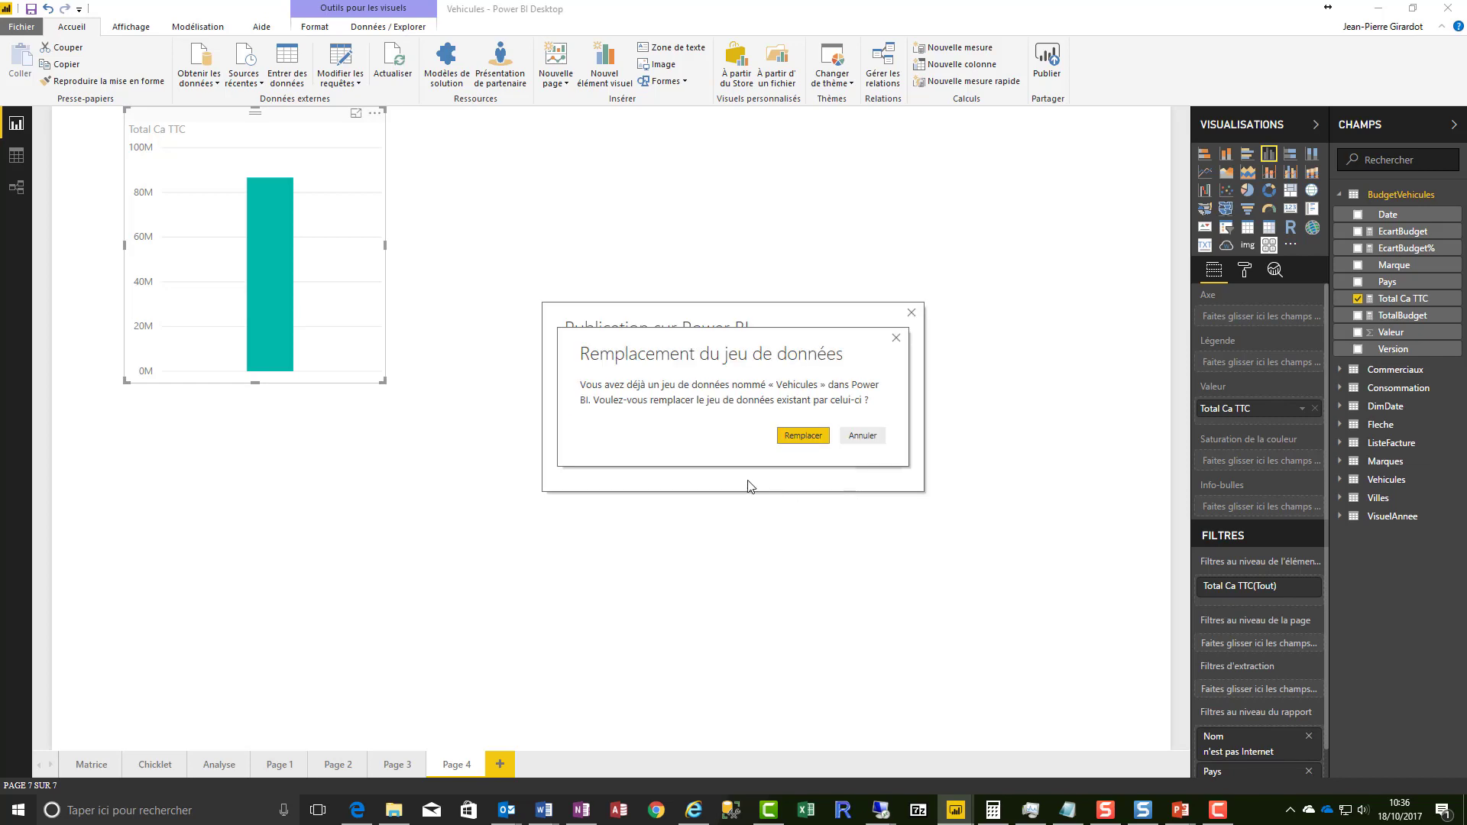
pyautogui.click(803, 435)
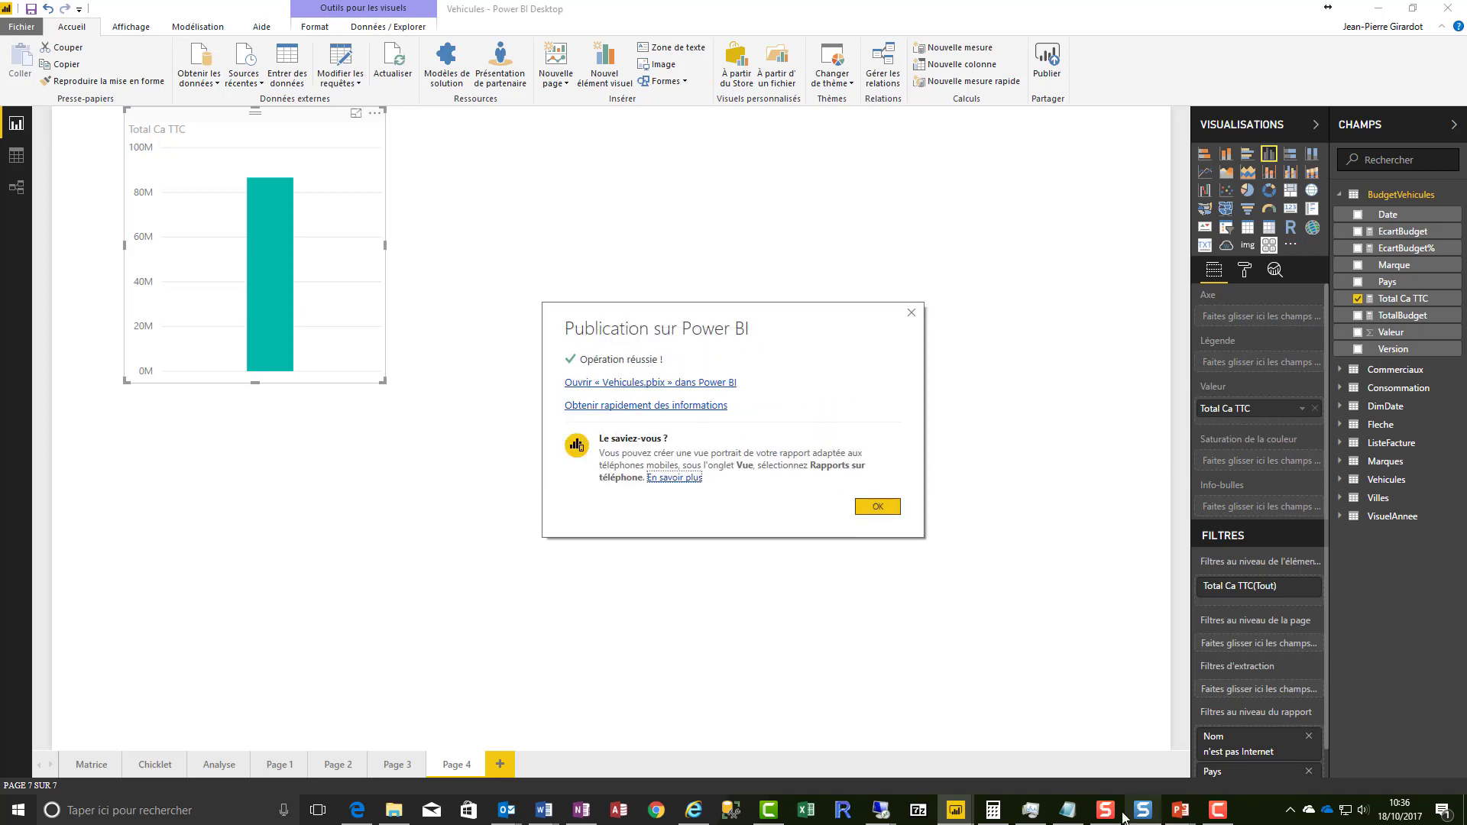
# Step: In the Vehicules2 report, search the fields for "total" and add a column chart of Total Ca TTC beside the table
pyautogui.moveTo(958, 816)
pyautogui.click(1032, 764)
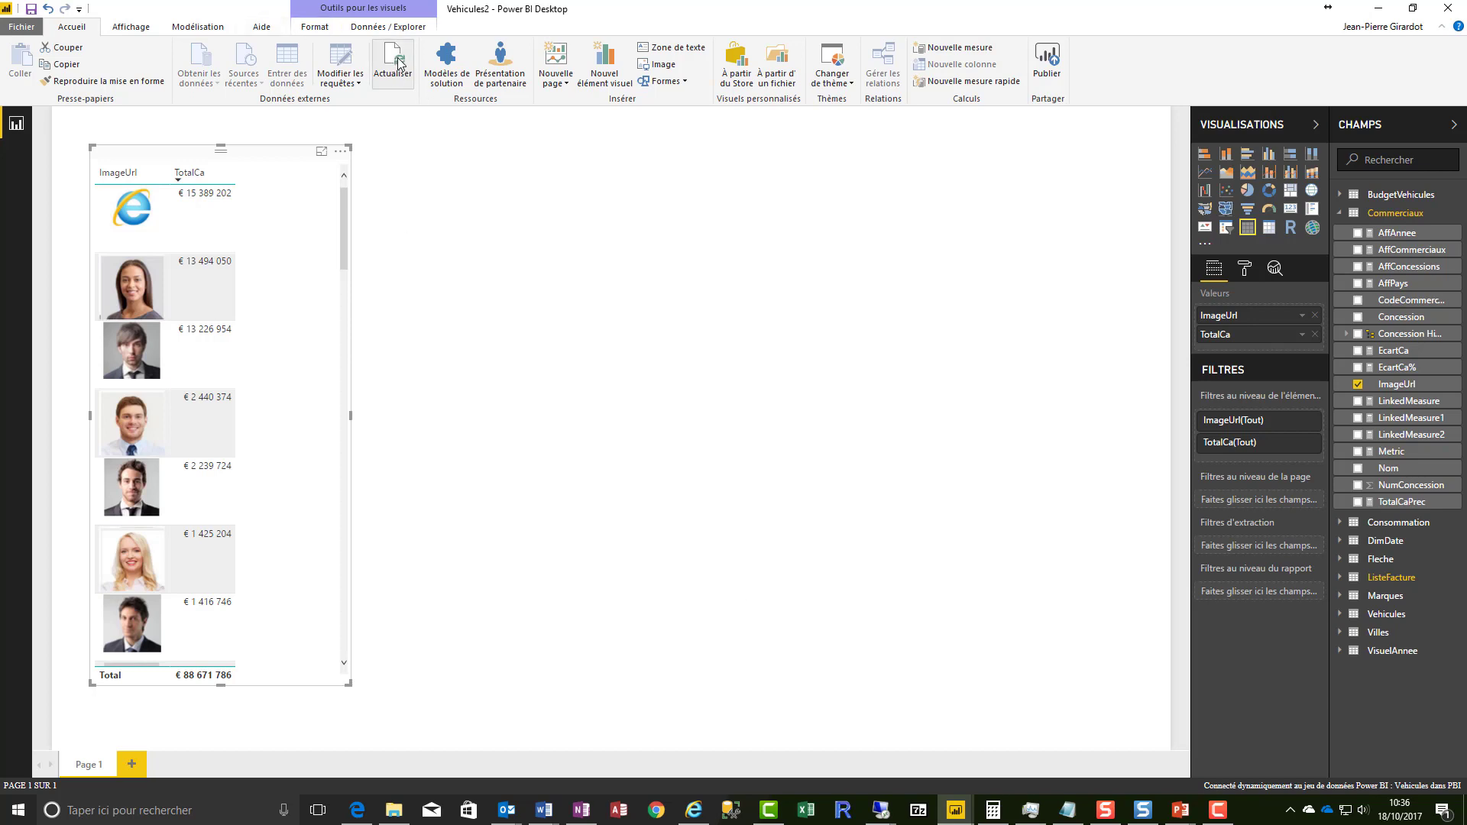
pyautogui.click(1399, 159)
pyautogui.write('tota')
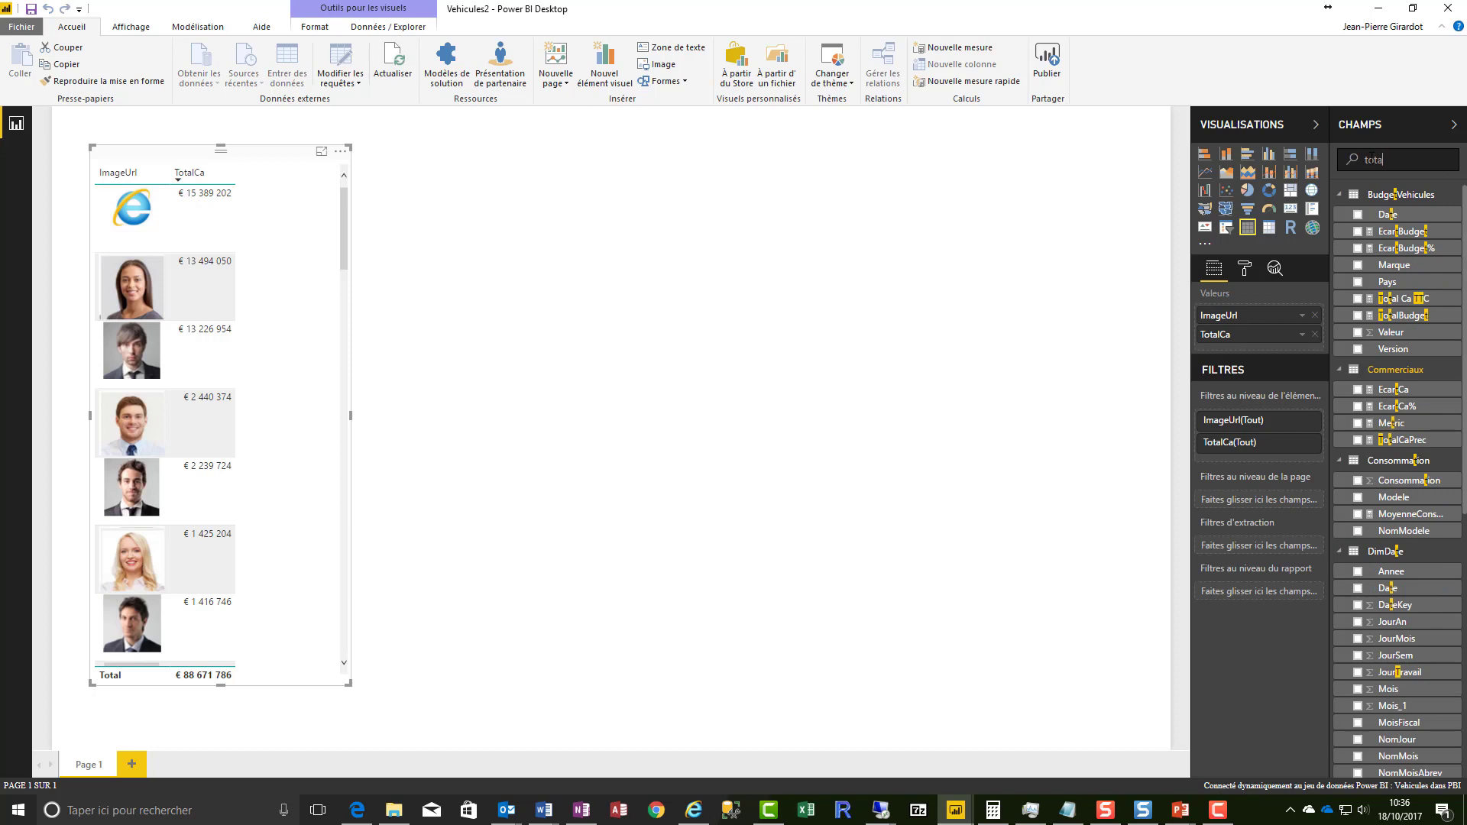
pyautogui.write('l')
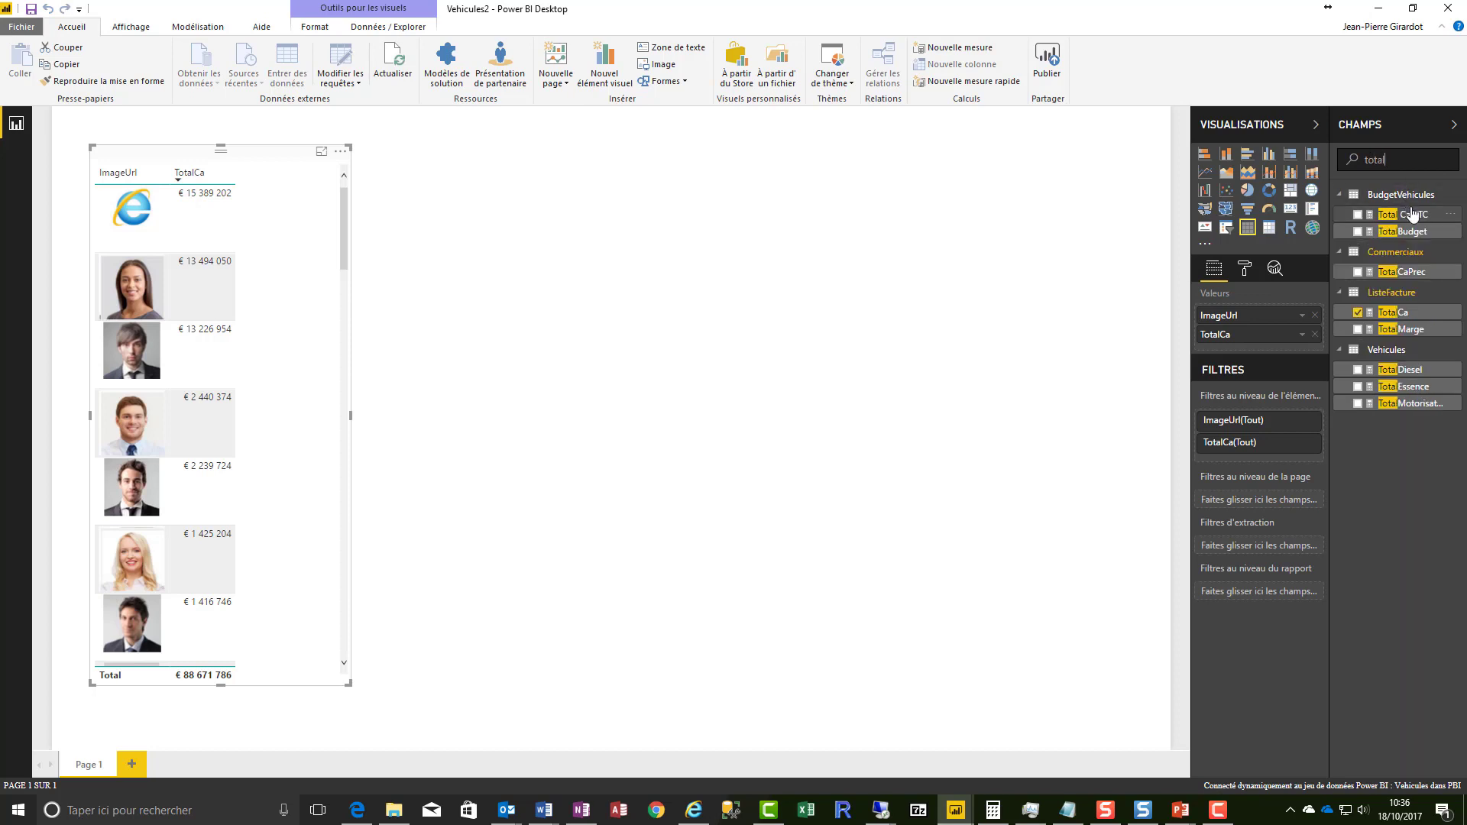
pyautogui.moveTo(1413, 215); pyautogui.dragTo(648, 262)
pyautogui.click(376, 145)
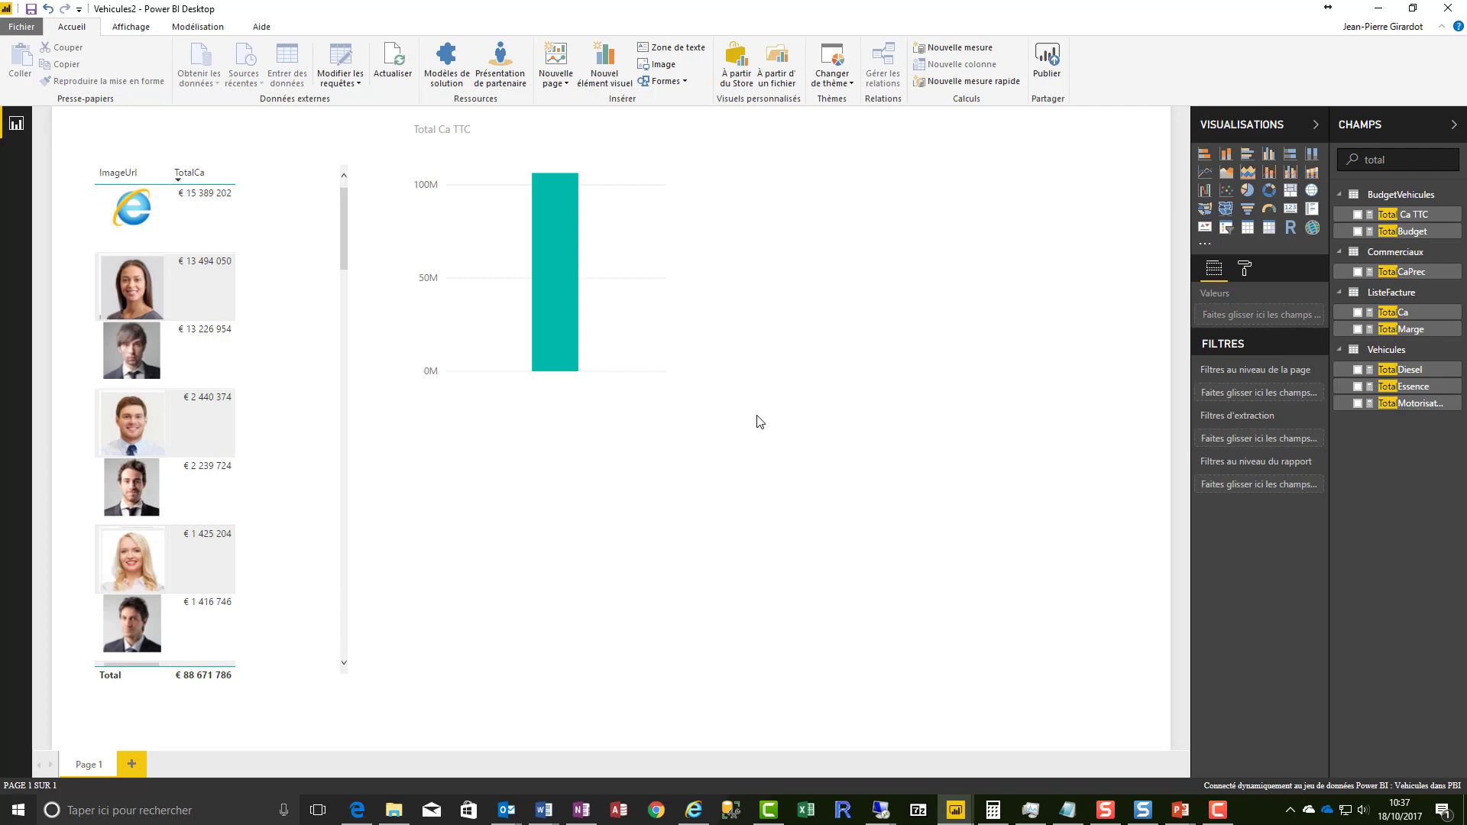
# Step: Start a new measure in the BudgetVehicules table of the live-connected report
pyautogui.click(204, 28)
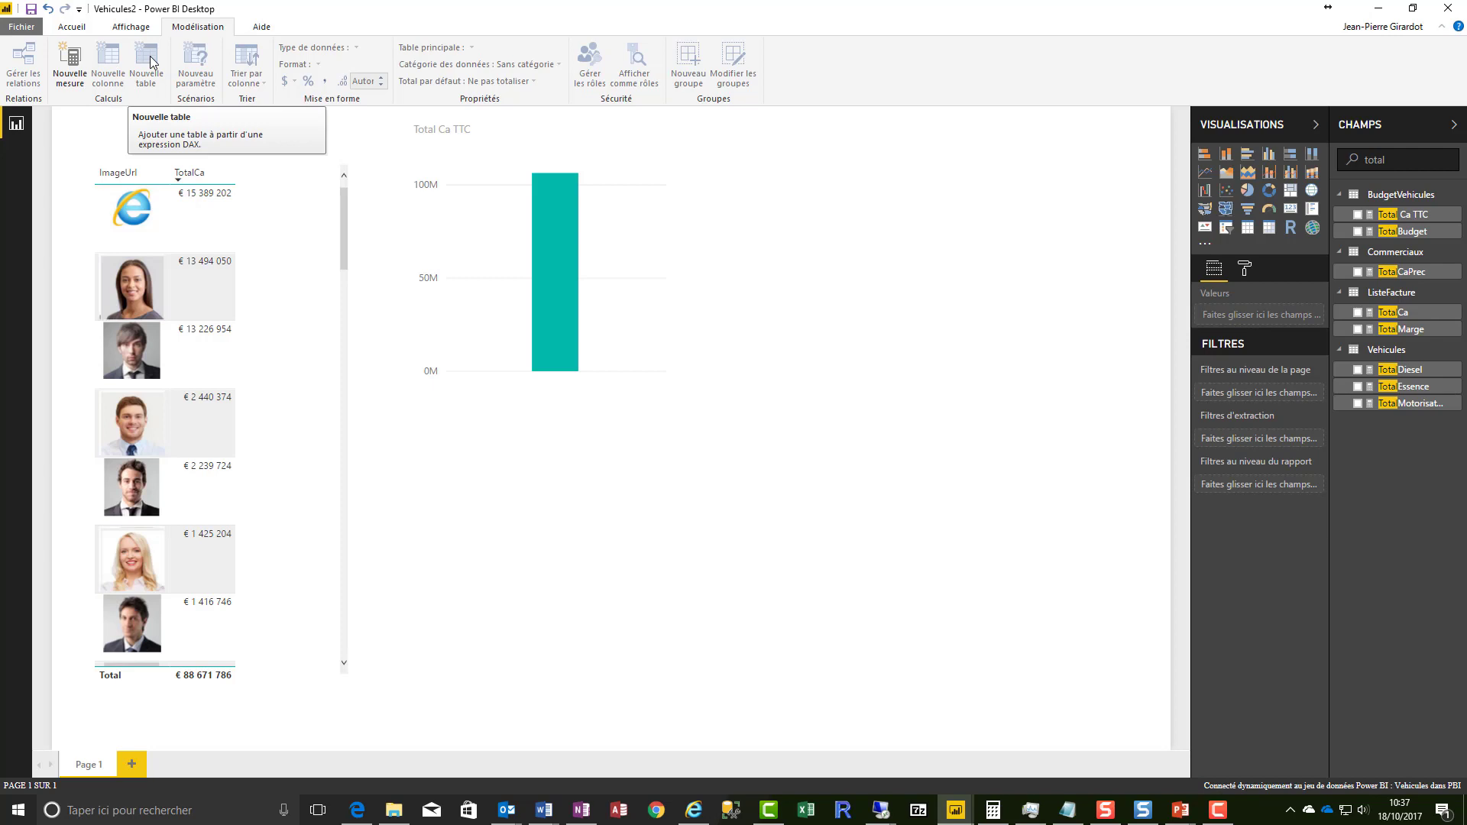
pyautogui.click(71, 61)
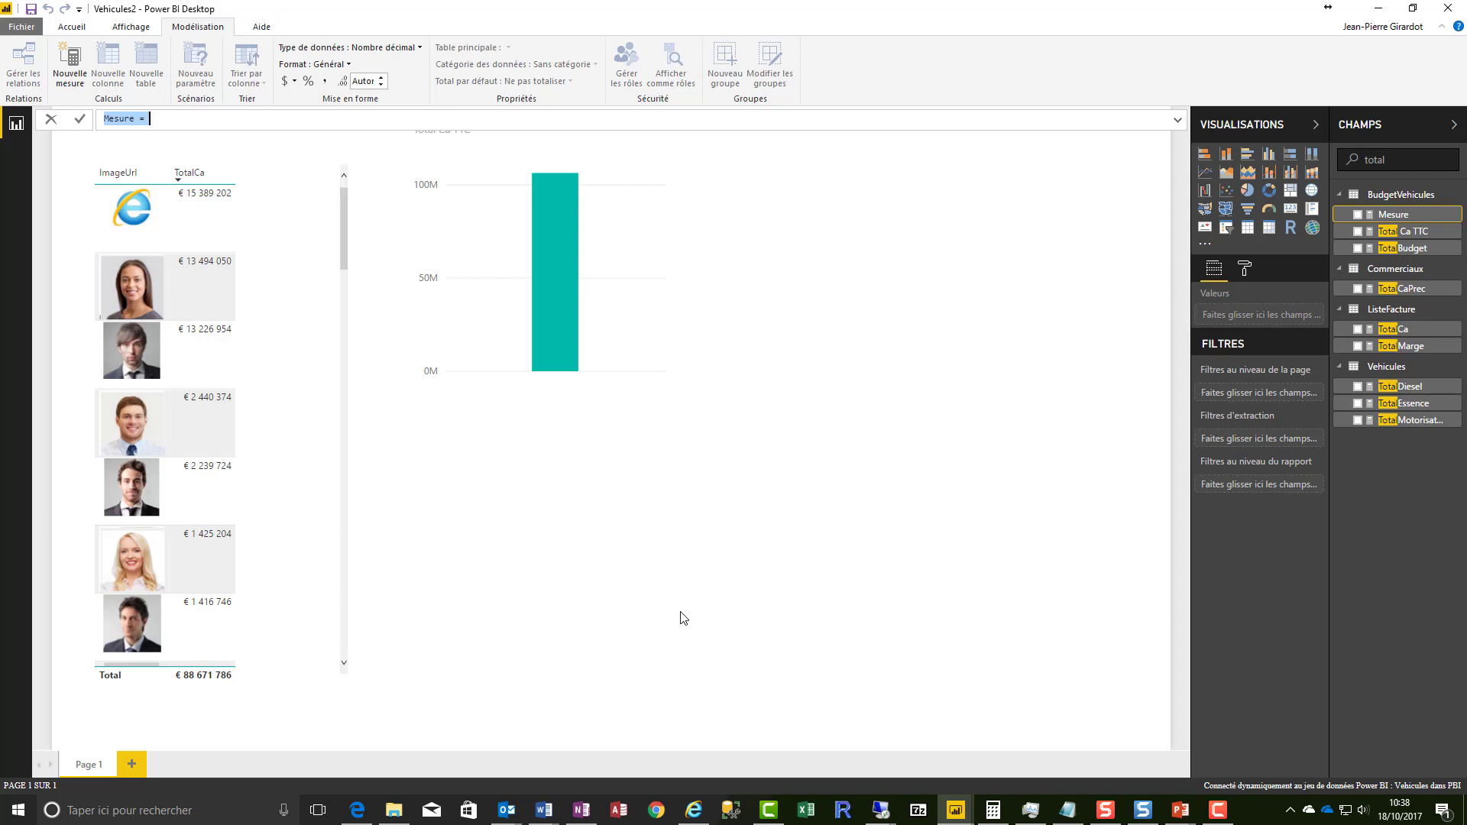
pyautogui.click(77, 27)
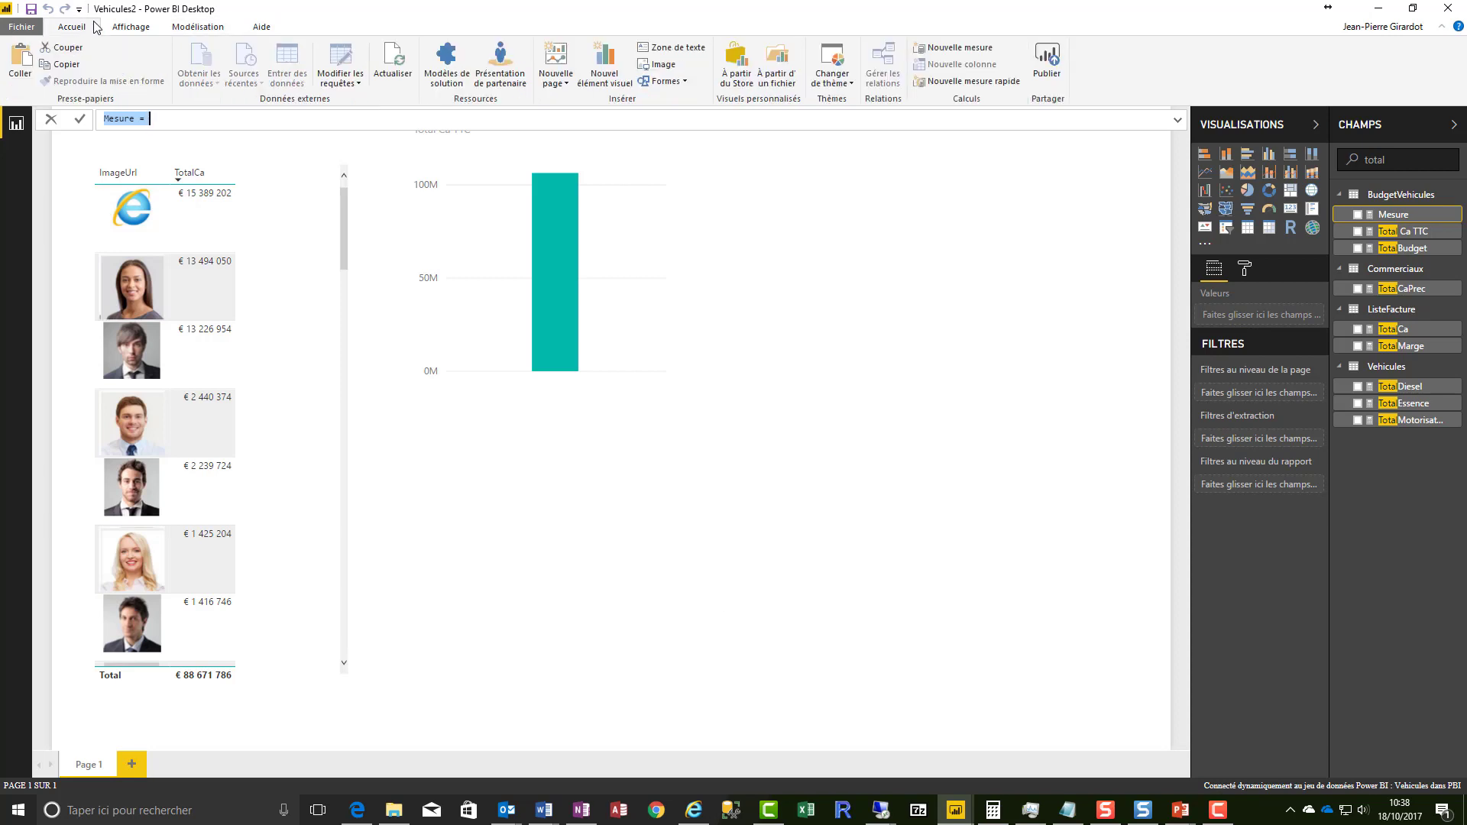